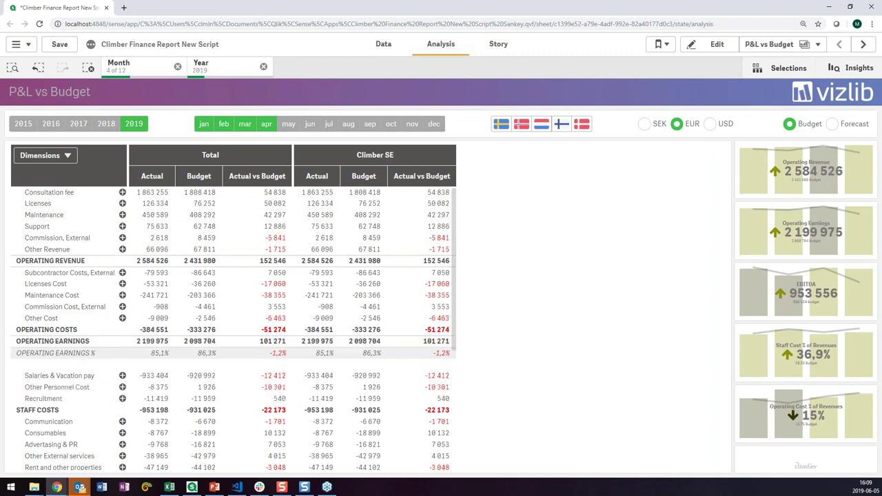
# - Remove April from the month selection and add it back
pyautogui.click(214, 487)
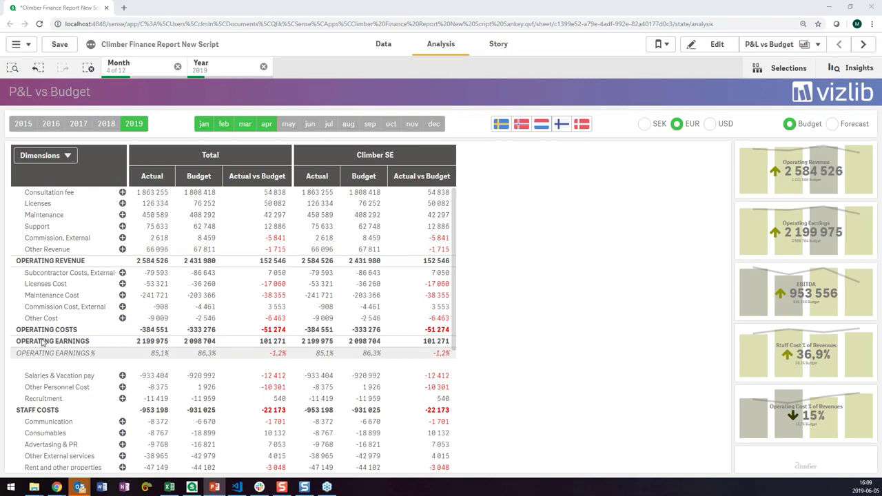
pyautogui.click(266, 123)
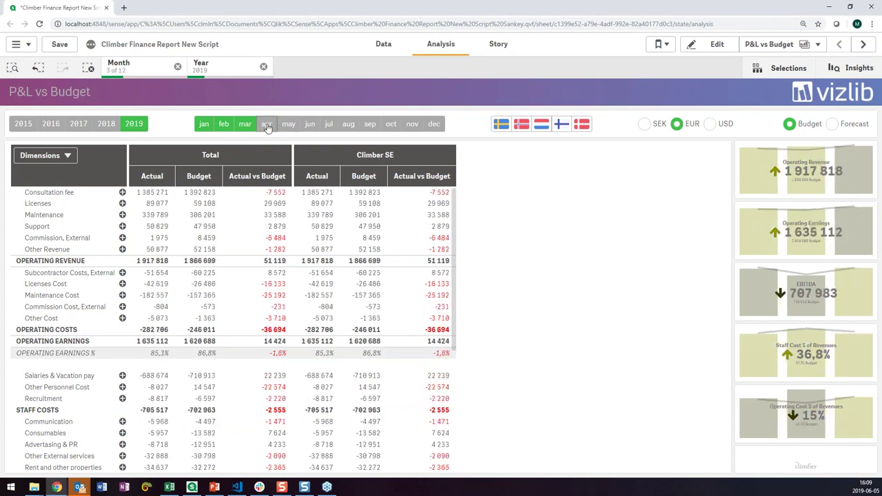
pyautogui.click(267, 125)
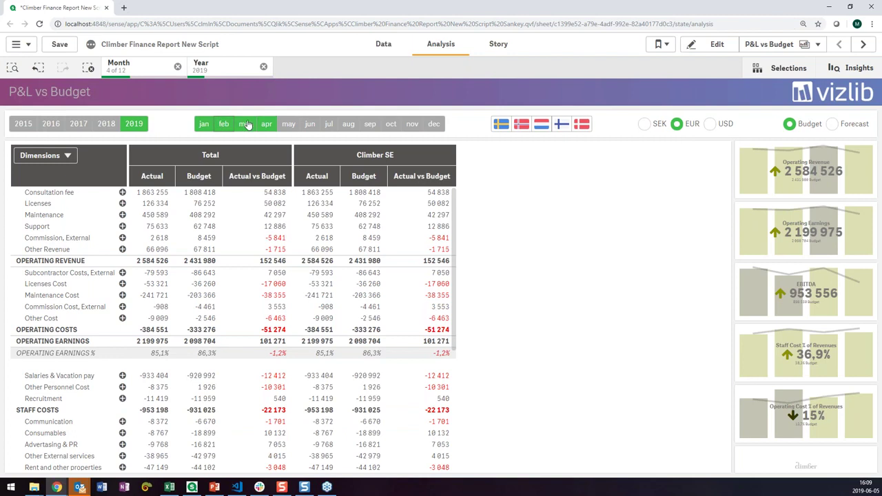
# - Switch the currency to SEK and back to EUR, and the comparison basis to Forecast and back to Budget
pyautogui.click(644, 124)
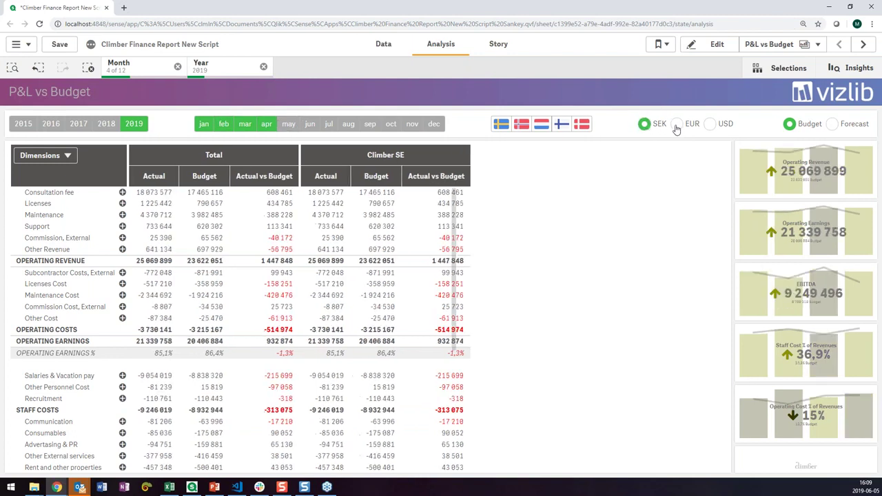
pyautogui.click(675, 125)
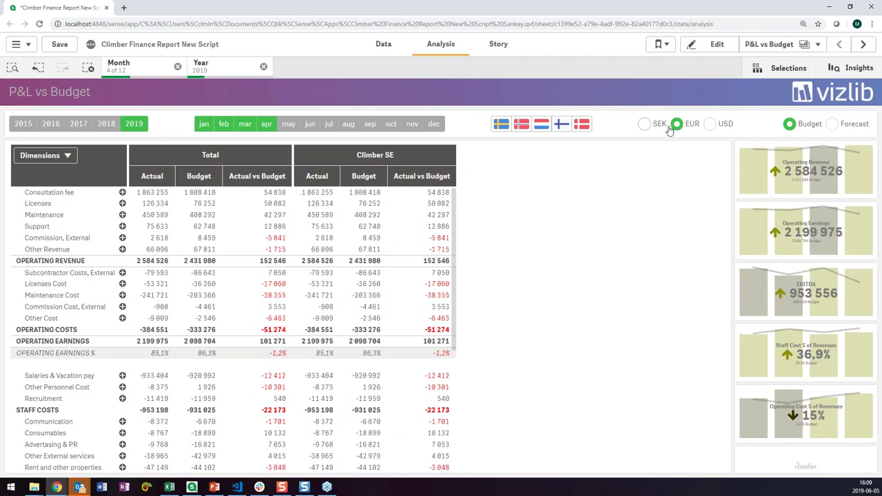
pyautogui.click(832, 126)
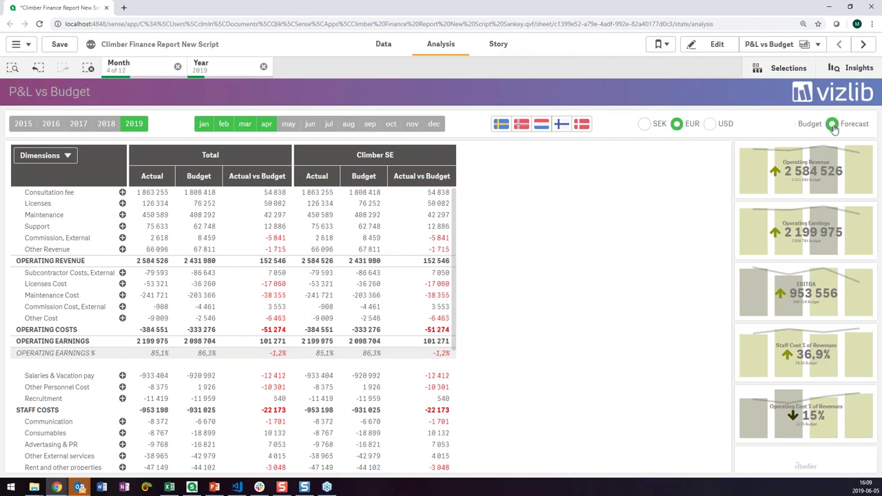
pyautogui.click(793, 127)
# - Drill Consultation fee down through QlikView and Sweden, and collapse the QlikView project again
pyautogui.click(123, 195)
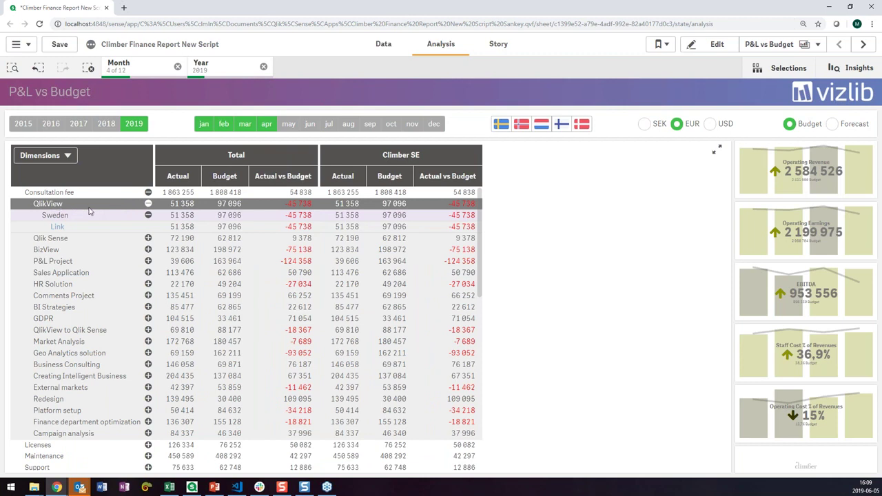
pyautogui.click(147, 204)
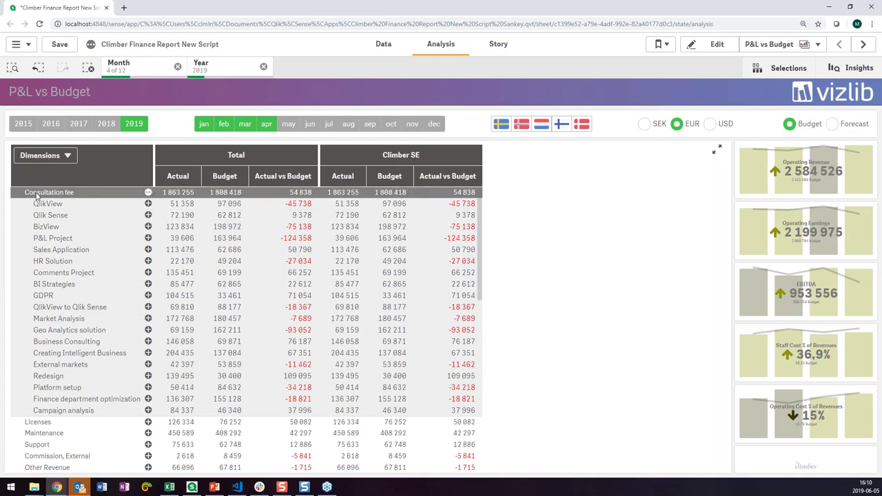
# - Replace the Project Name sub-row dimension with AccountNumberName, and collapse the Consultation fee breakdown
pyautogui.click(49, 154)
pyautogui.click(76, 276)
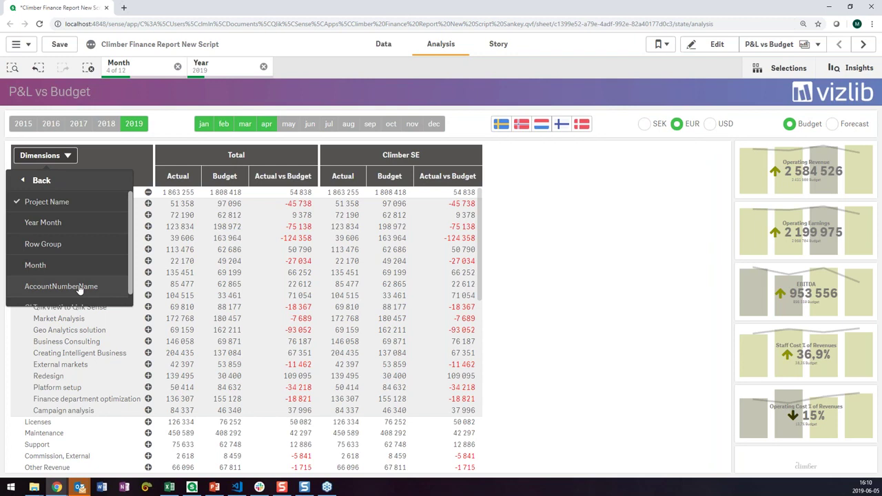
pyautogui.click(77, 286)
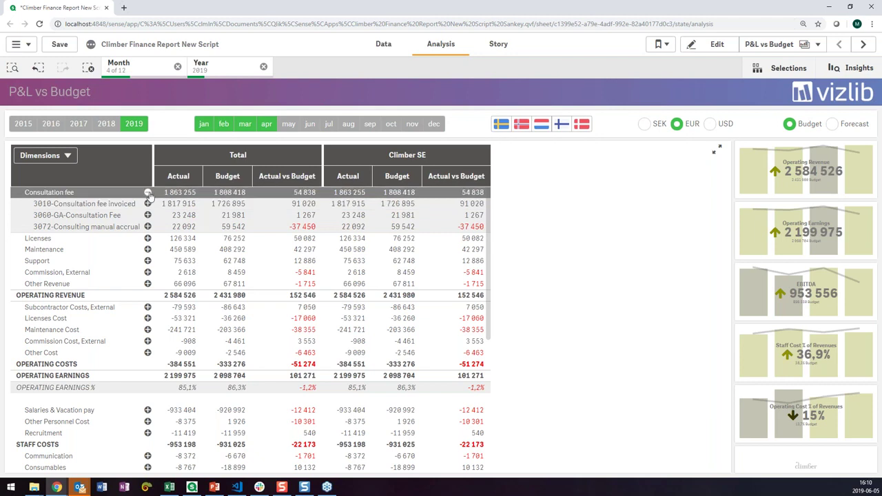
pyautogui.click(147, 194)
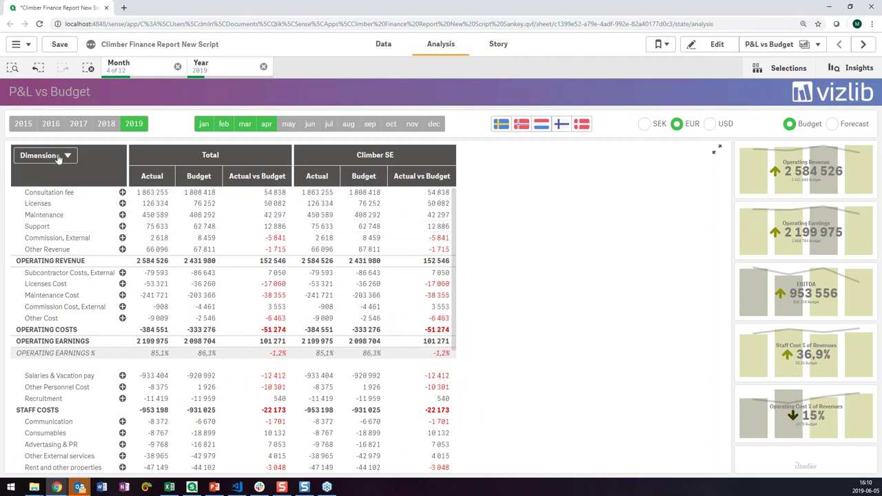
# - Change the P&L table's main row dimension from Report Row to Row Group
pyautogui.scroll(-3, 103, 273)
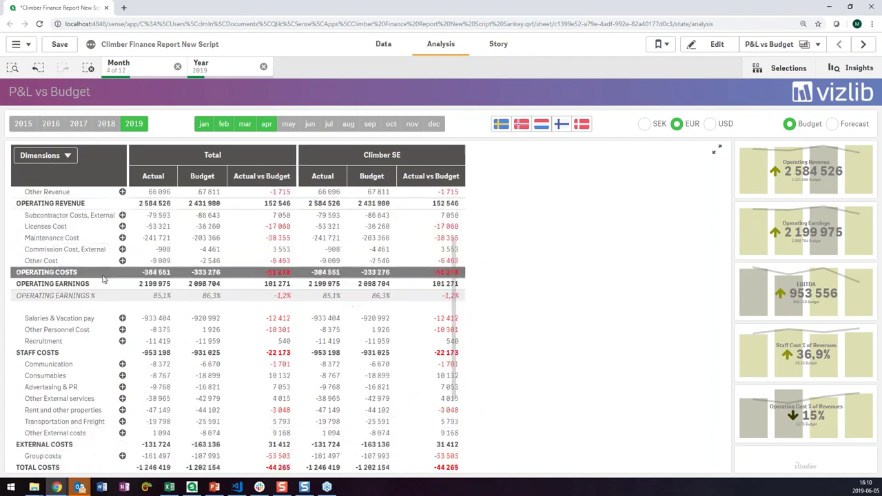
pyautogui.scroll(3, 103, 274)
pyautogui.click(60, 156)
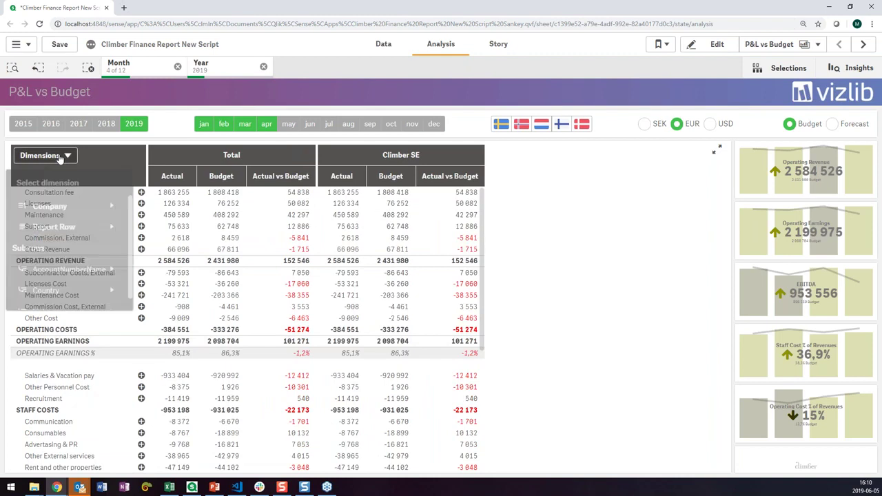
pyautogui.click(73, 228)
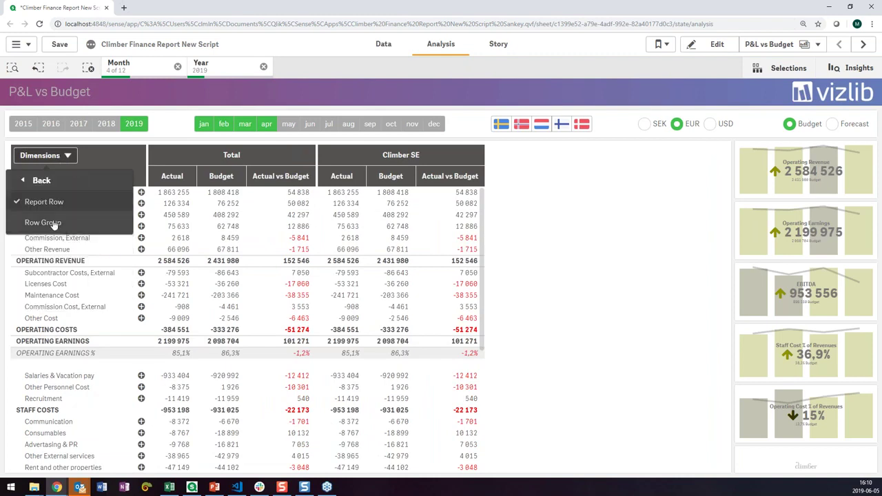
pyautogui.click(53, 224)
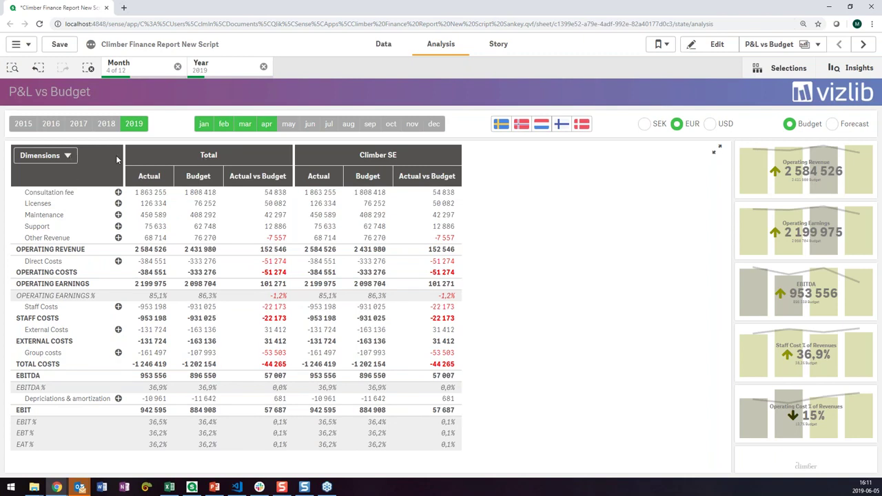
# - Replace the Company dimension in the P&L table's columns with Year Month
pyautogui.click(66, 157)
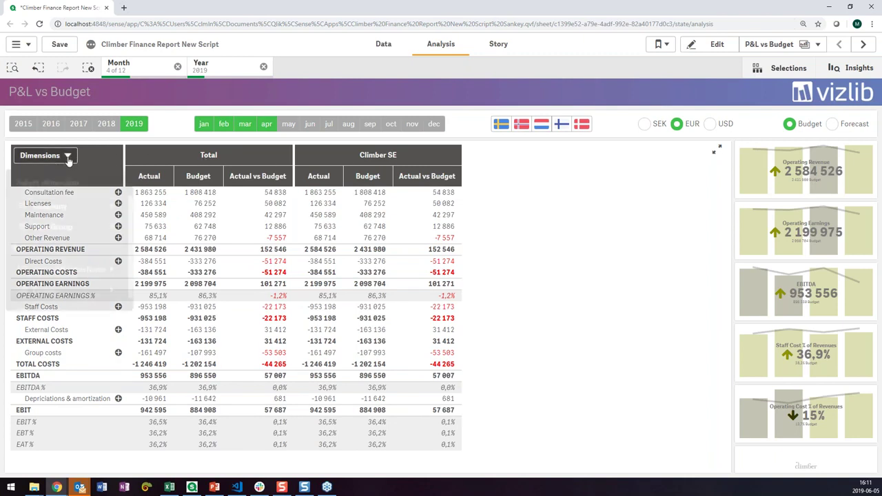
pyautogui.click(80, 208)
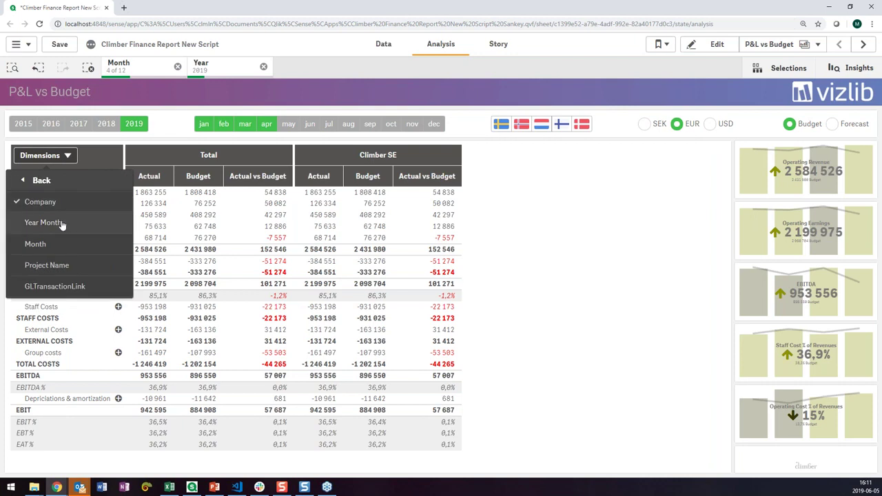
pyautogui.click(61, 223)
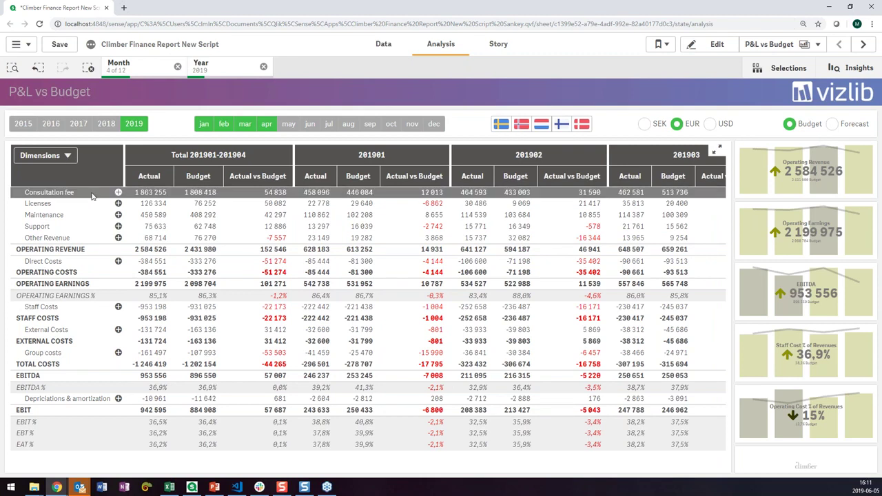
# - Open the P&L Yearly sheet, drill Consultation fee down to Denmark's monthly values under account 3010, and collapse it
pyautogui.click(863, 44)
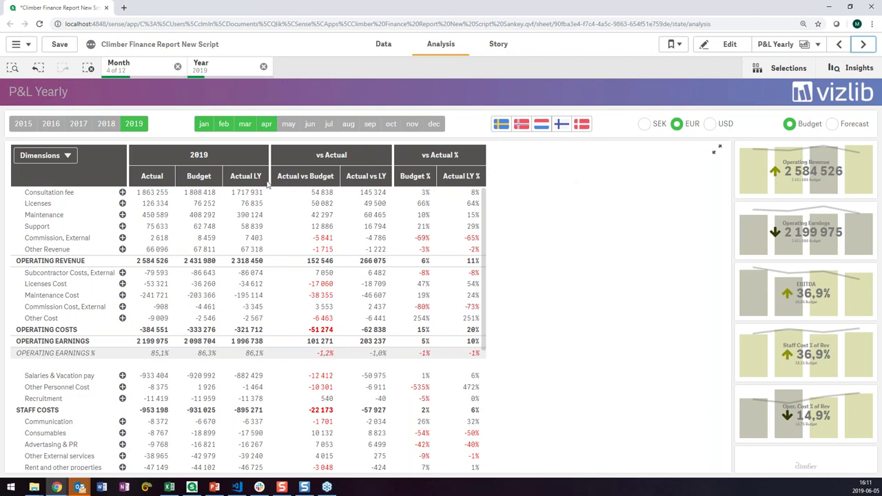
pyautogui.click(123, 193)
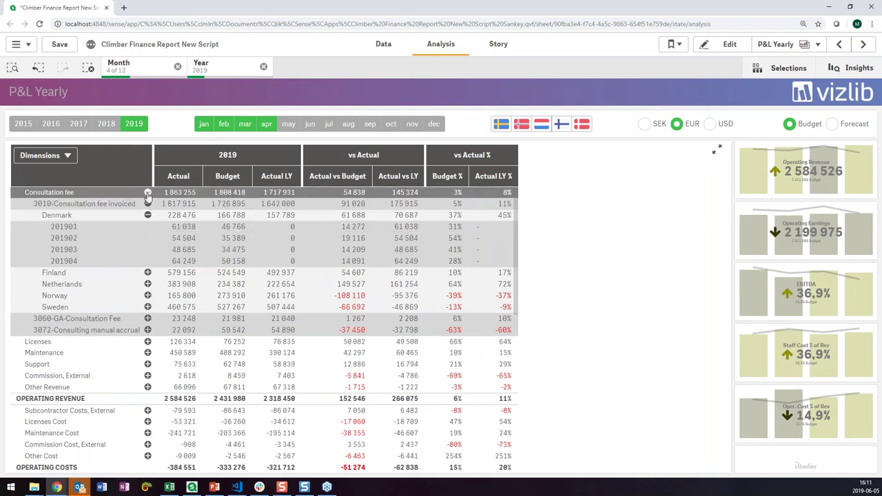
pyautogui.click(147, 194)
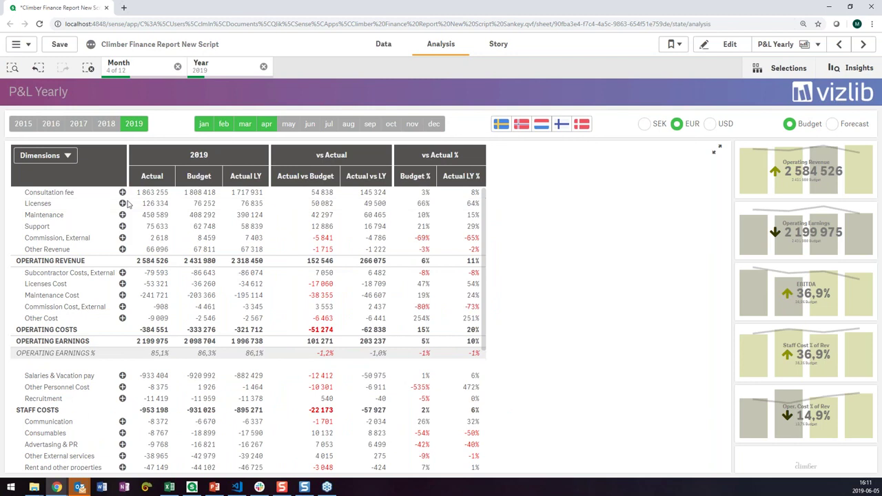
# - Review the alternatives for the AccountNumberName sub-row dimension in the P&L Yearly table without changing it
pyautogui.click(63, 157)
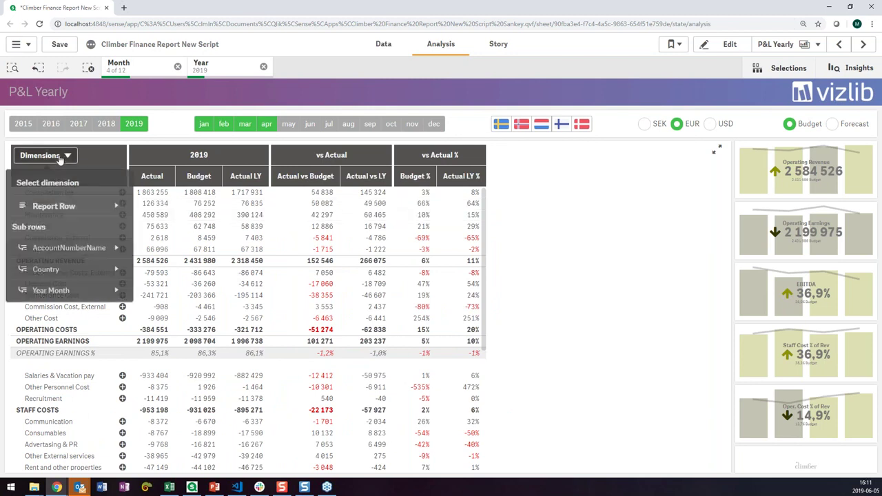
pyautogui.click(90, 249)
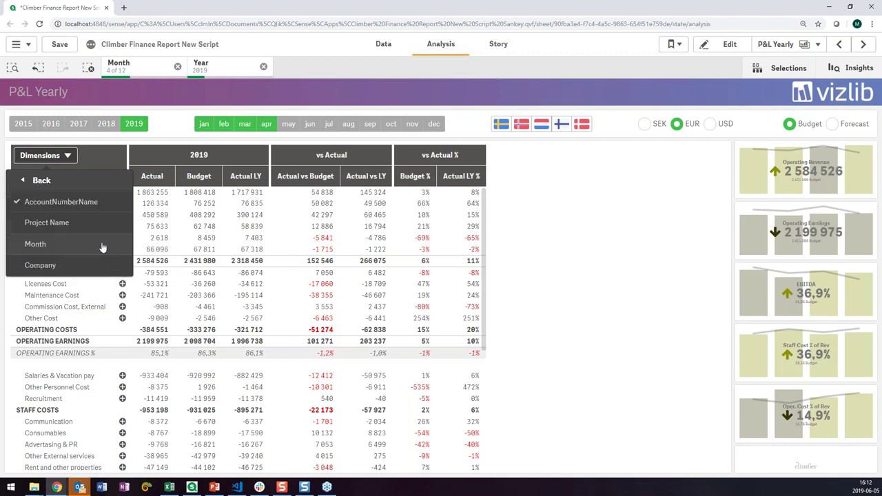
pyautogui.click(32, 182)
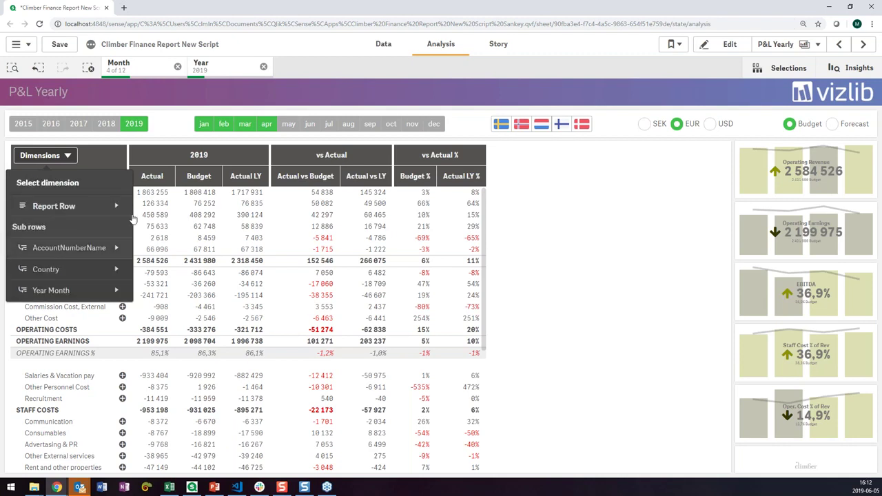
pyautogui.click(112, 158)
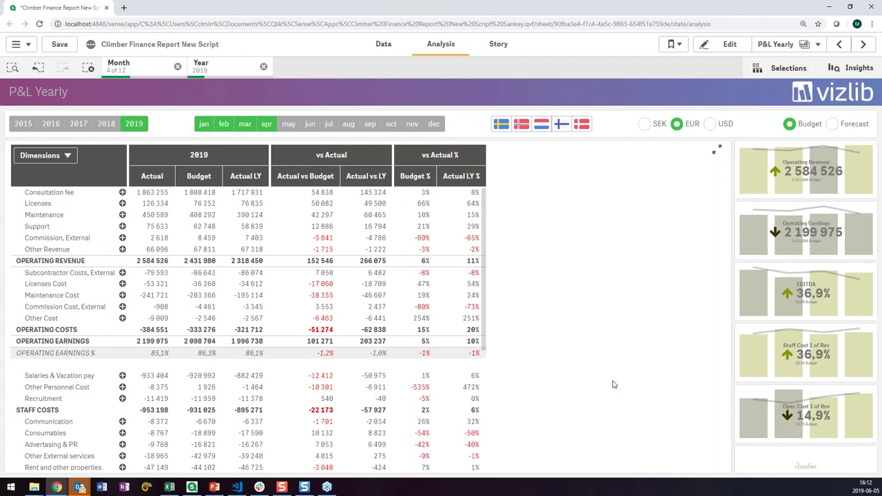
# - Go to the Light Layout with Data Bars sheet, and expand and collapse the Consultation fee row to inspect its projects
pyautogui.click(869, 47)
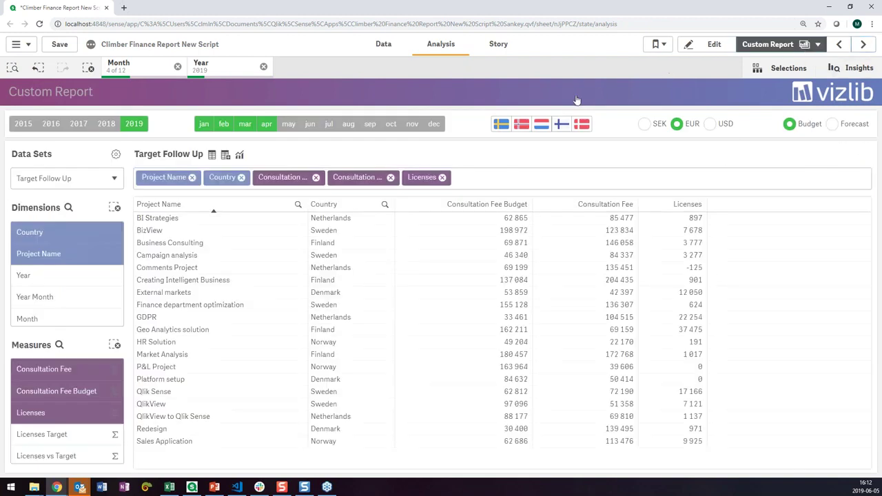
pyautogui.hotkey('ctrl', 'shift', 's')
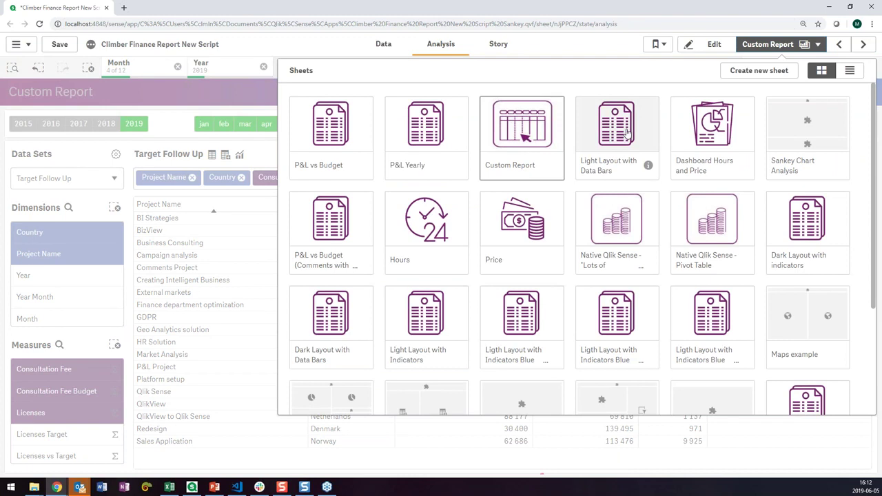
pyautogui.click(627, 131)
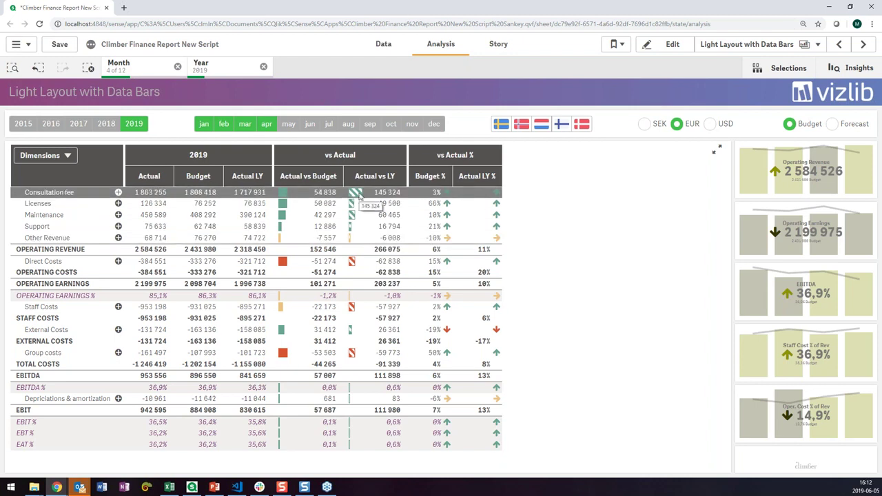
pyautogui.click(118, 194)
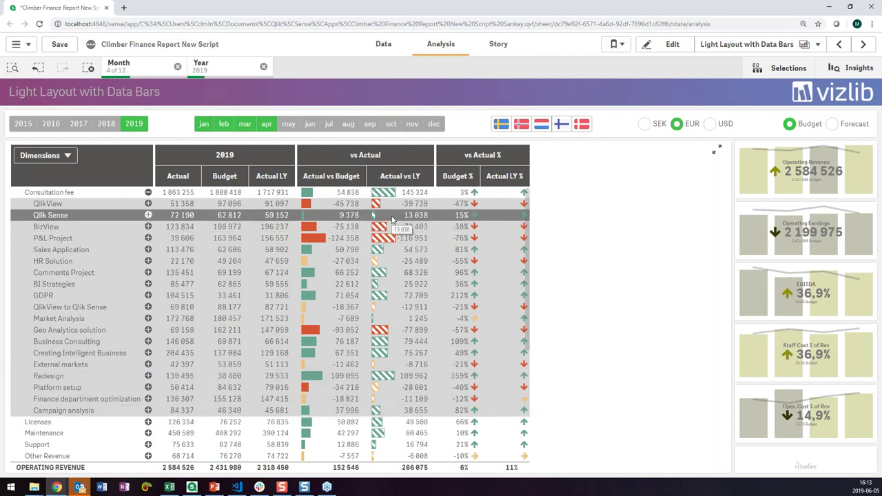
pyautogui.click(148, 193)
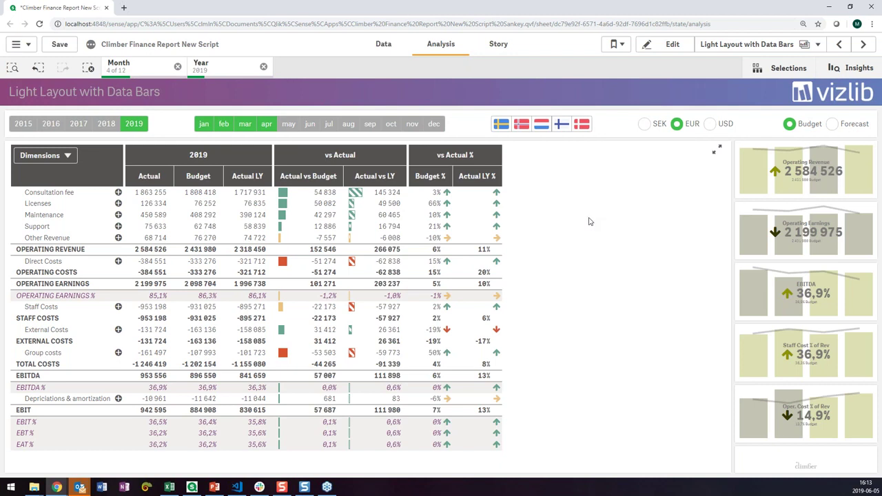
# - Open the Dashboard Hours and Price sheet and examine its Consultation Fee vs Variance chart
pyautogui.click(867, 45)
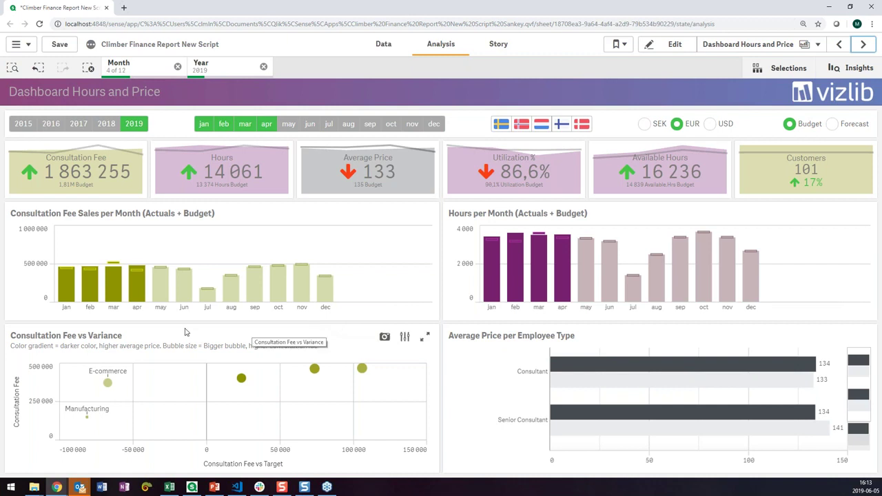
pyautogui.moveTo(163, 321)
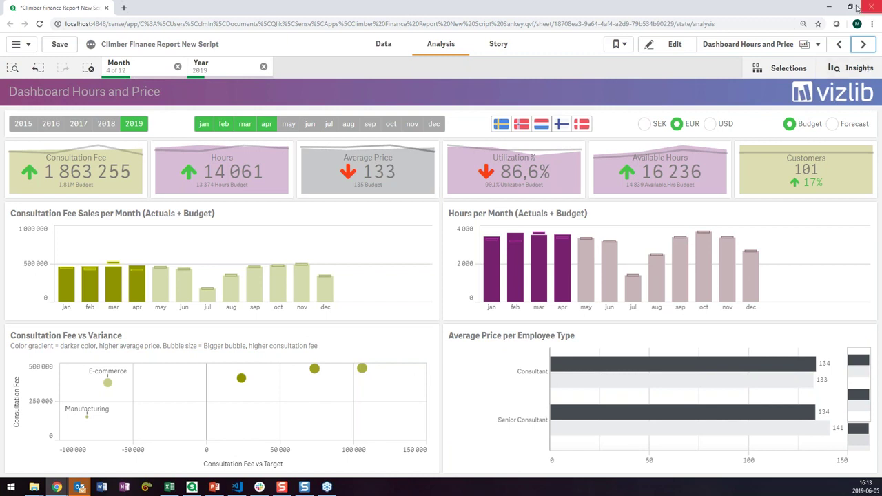
# - Open the Sankey Chart Analysis sheet, filter PnL_RowType to Regular, and inspect the flows into Revenue and Cost
pyautogui.click(863, 44)
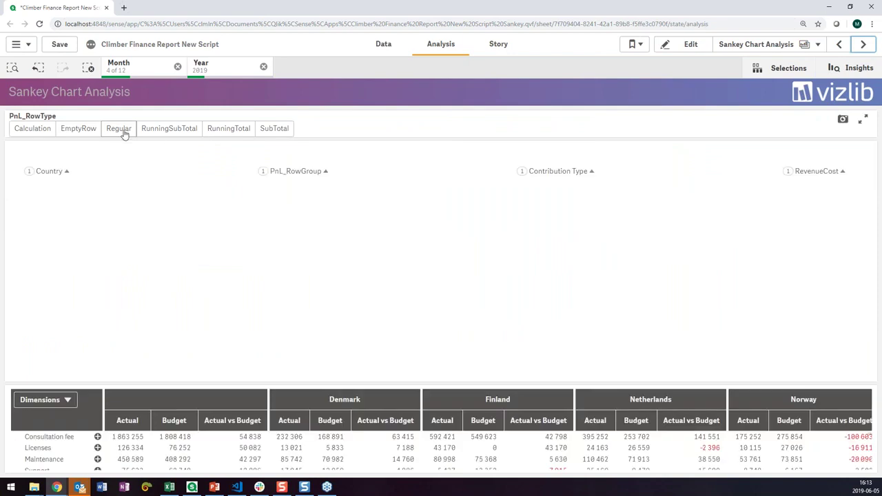
pyautogui.click(123, 132)
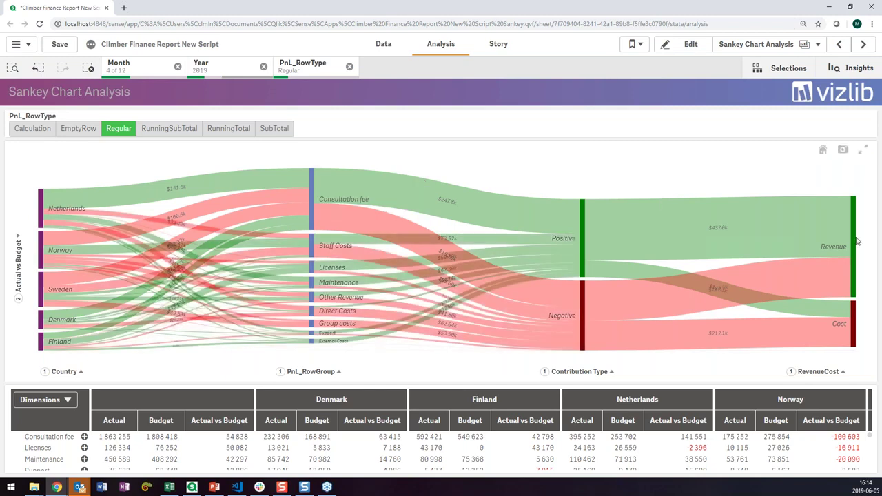
pyautogui.moveTo(856, 243)
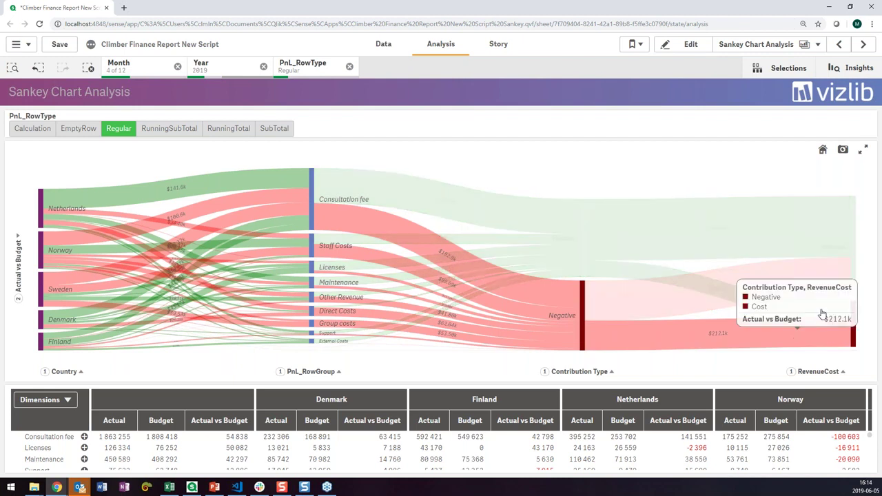
# - Inspect the flows through the RevenueCost and PnL_RowGroup nodes in the Sankey chart, and look over the table beneath it
pyautogui.moveTo(843, 276)
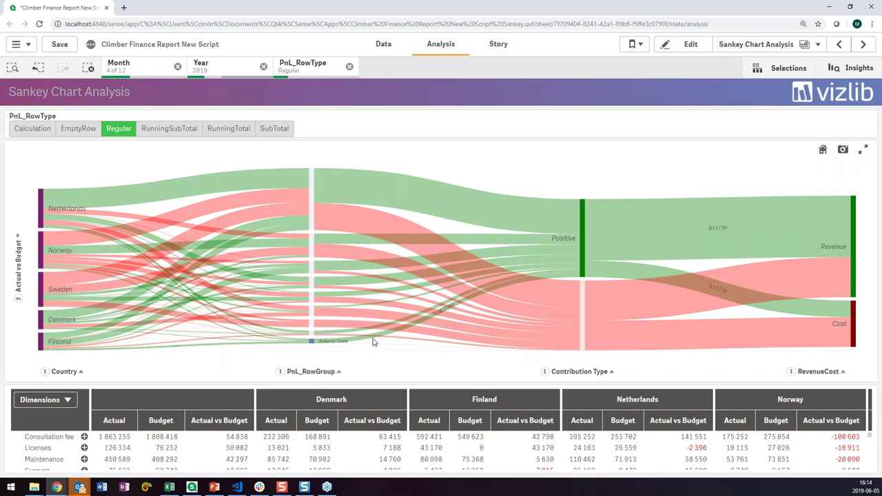
pyautogui.moveTo(312, 269)
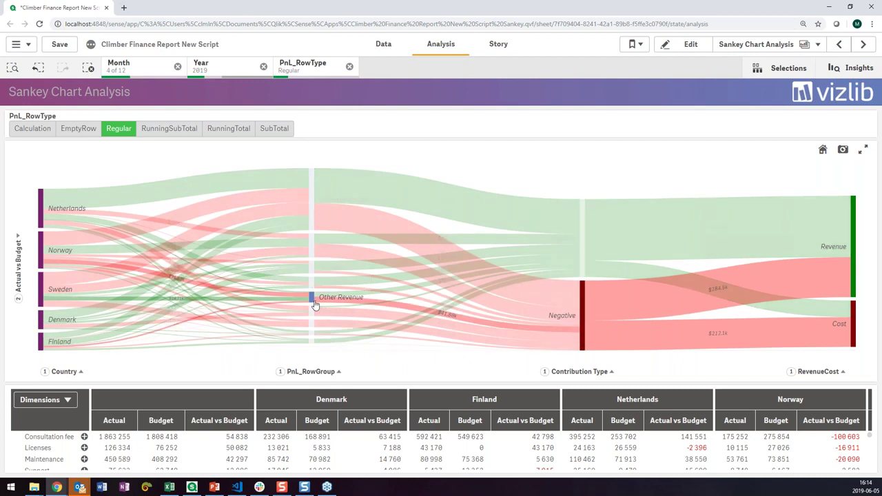
pyautogui.moveTo(313, 299)
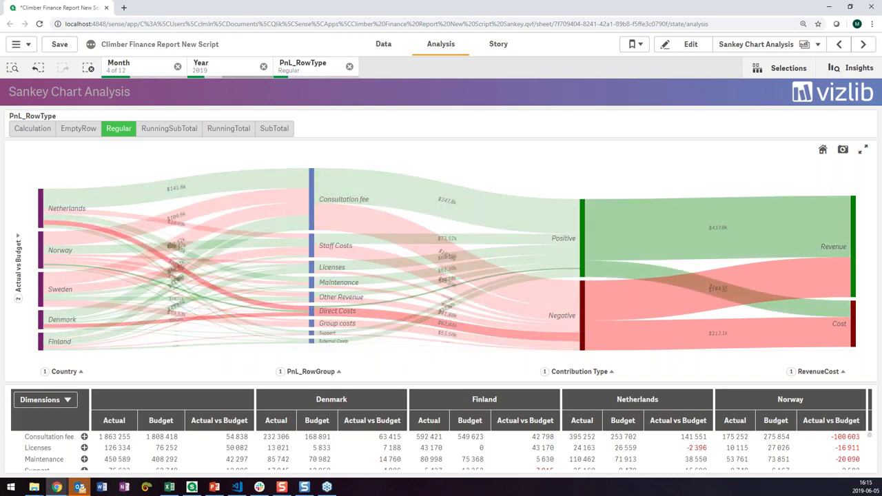
pyautogui.moveTo(313, 325)
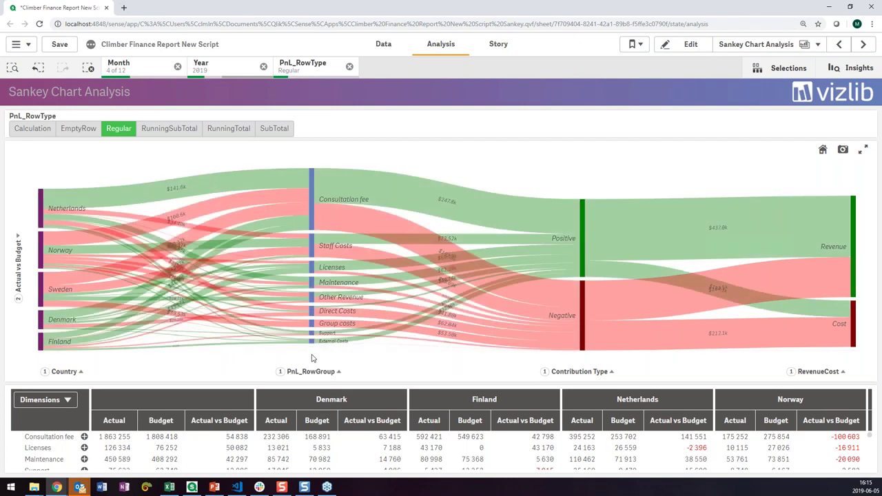
pyautogui.scroll(-3, 805, 440)
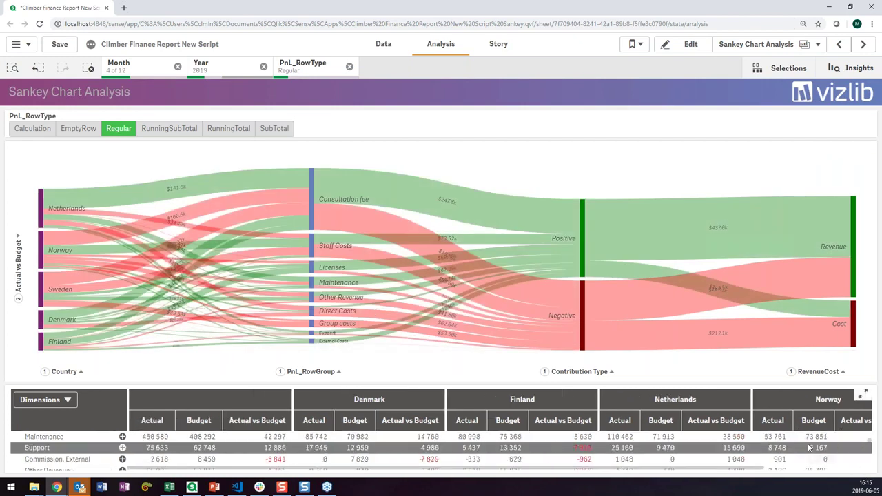
pyautogui.scroll(3, 700, 448)
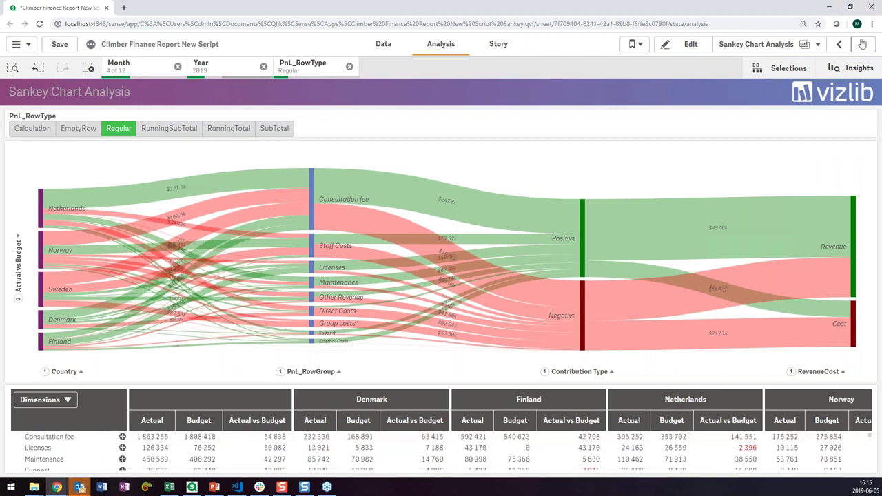
# - Open the P&L vs Budget (Comments with Top Dimension) sheet and clear the PnL_RowType selection
pyautogui.click(805, 46)
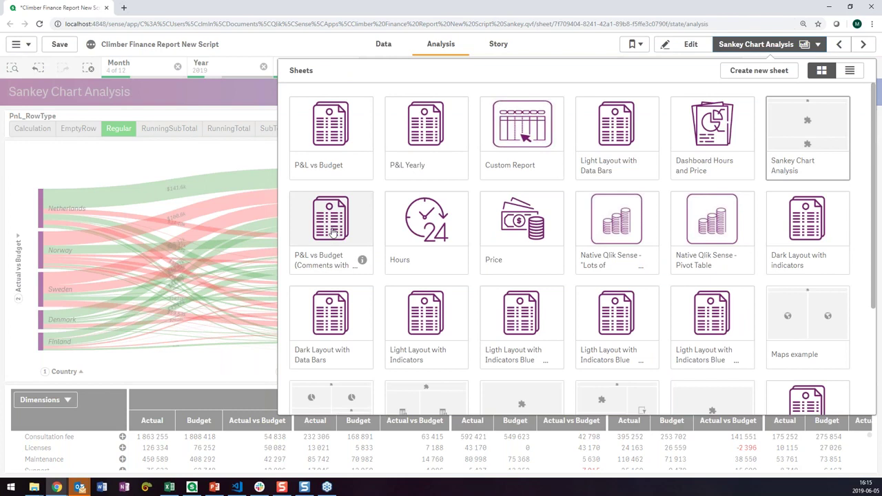
pyautogui.click(333, 233)
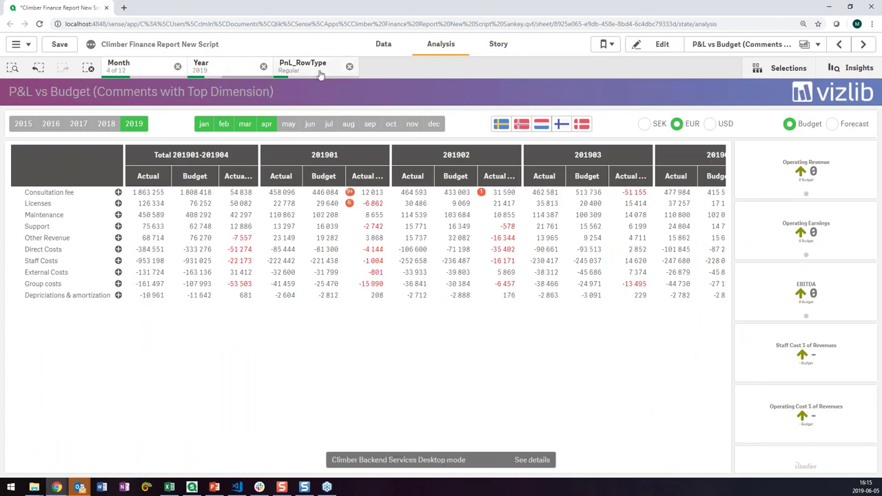
pyautogui.click(349, 66)
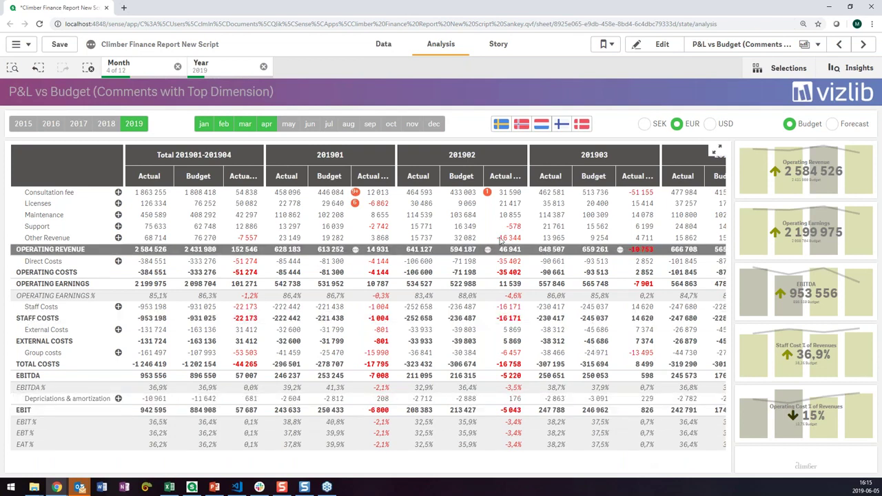
# - Read through the cell comments on the Licenses row's Actual vs Budget value for 201901 and close them
pyautogui.click(354, 204)
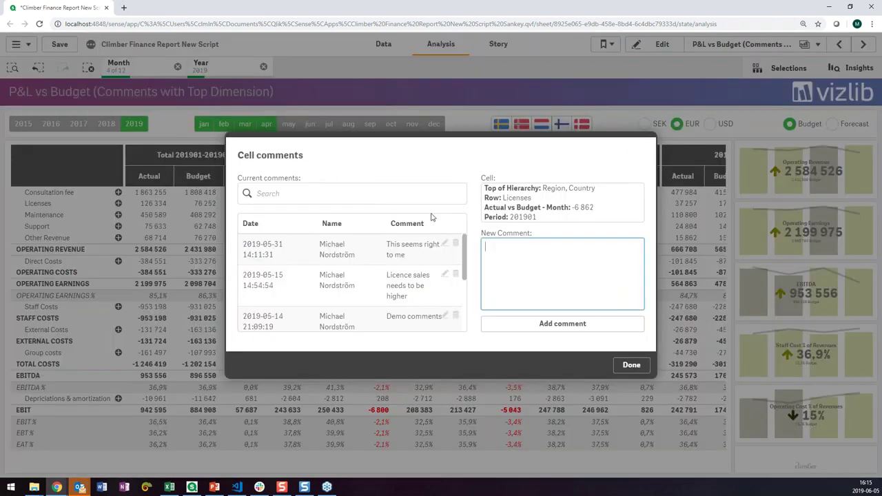
pyautogui.scroll(-5, 414, 290)
pyautogui.scroll(5, 443, 303)
pyautogui.click(634, 365)
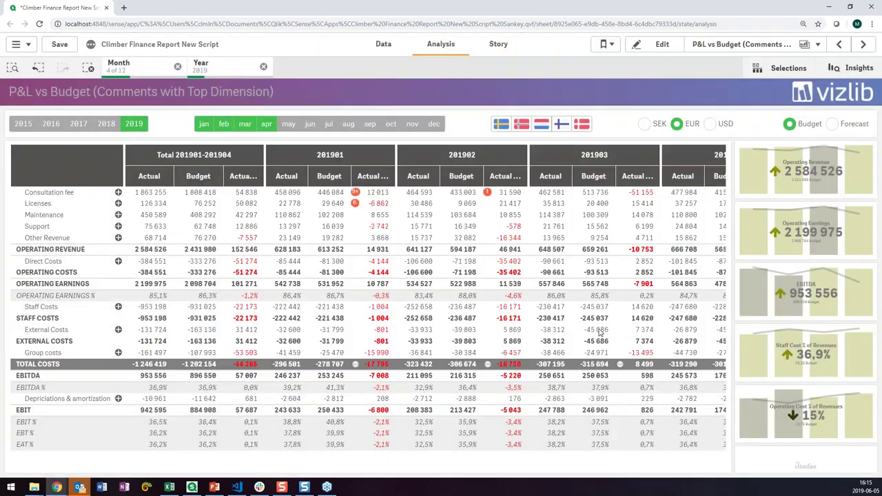
# - Add the comment "Ok, need more hires" to the Consultation fee Actual vs Budget cell for 201902
pyautogui.click(487, 193)
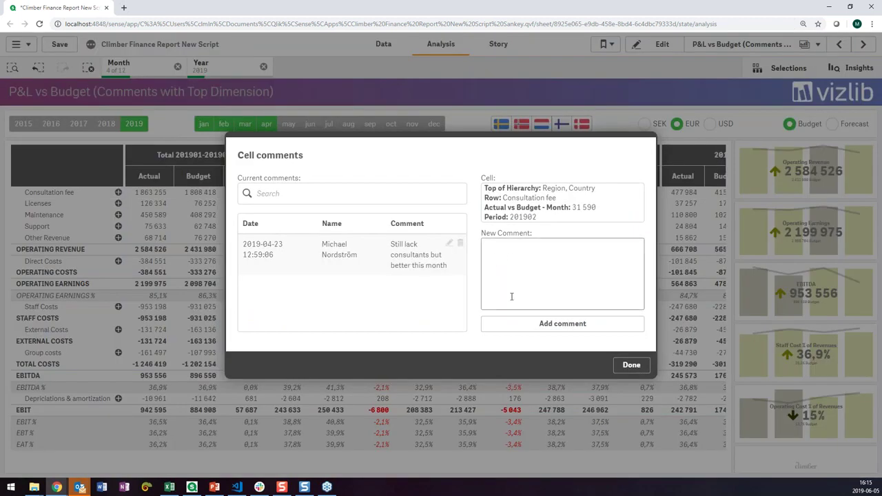
pyautogui.click(508, 255)
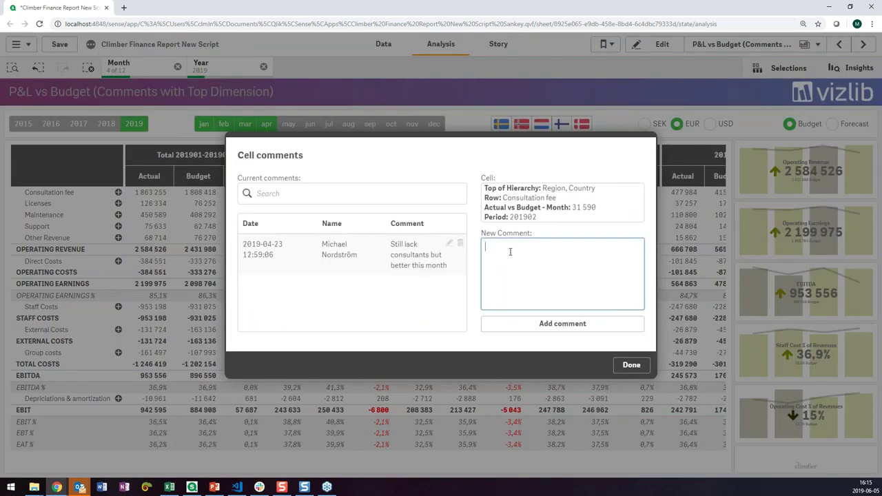
pyautogui.write('Ok, need more hires')
pyautogui.click(598, 324)
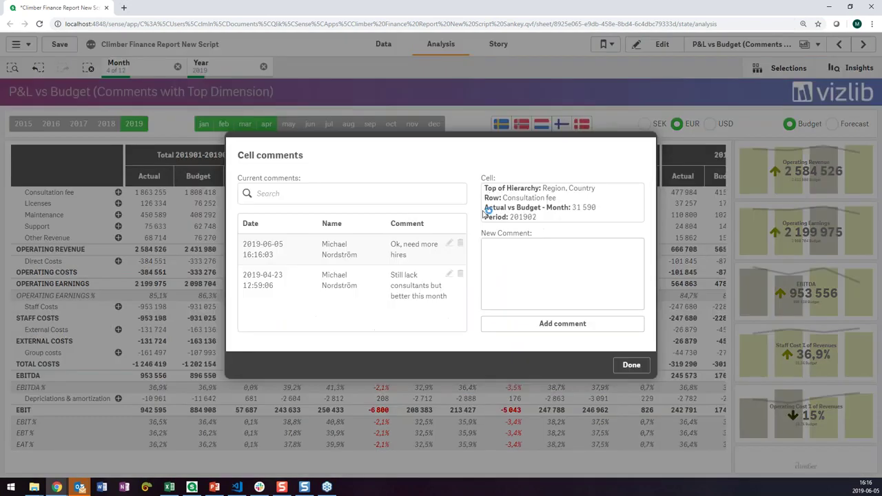
pyautogui.click(627, 366)
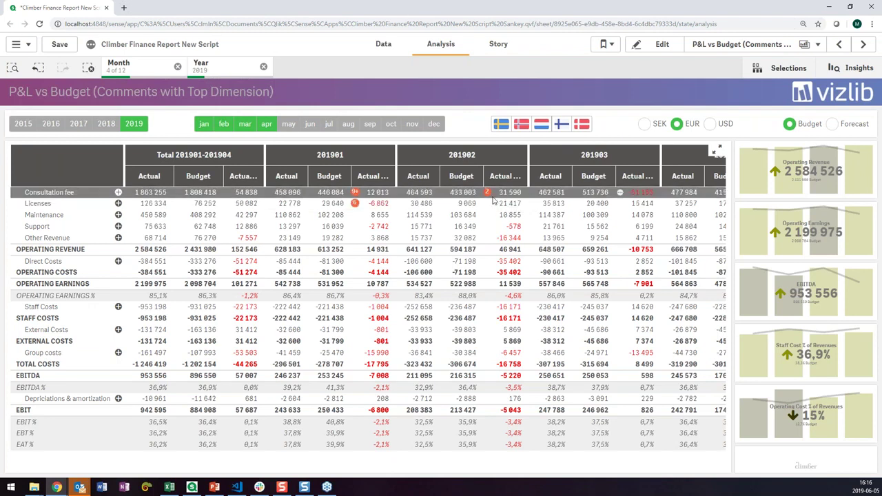
# - Show all comments for the table, examine the list and the user filter options, and close the overview
pyautogui.rightClick(402, 196)
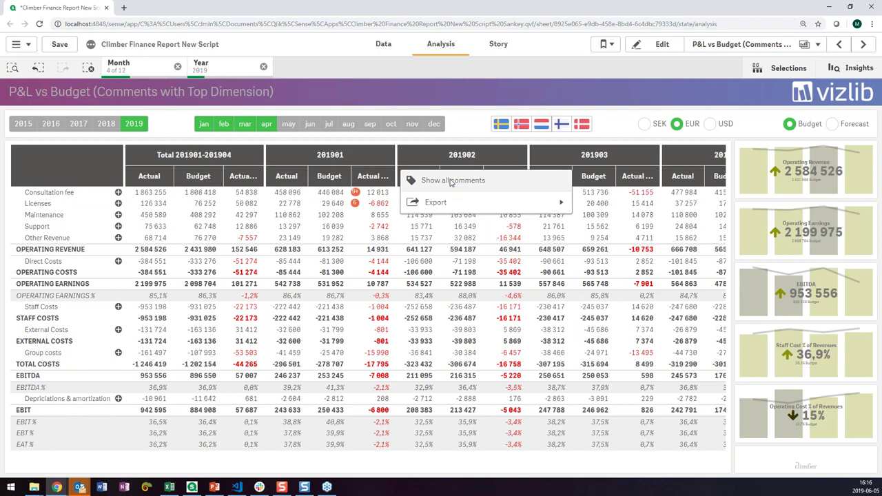
pyautogui.click(451, 181)
pyautogui.scroll(-6, 425, 250)
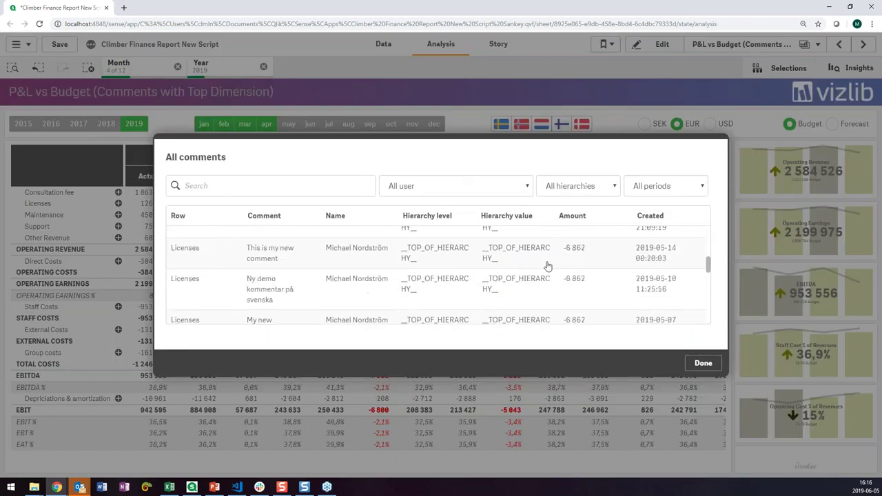
pyautogui.click(479, 193)
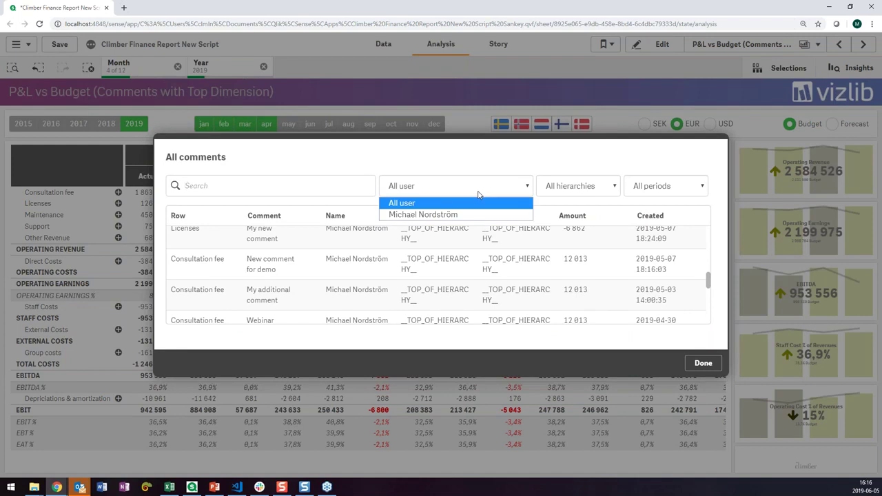
pyautogui.click(492, 189)
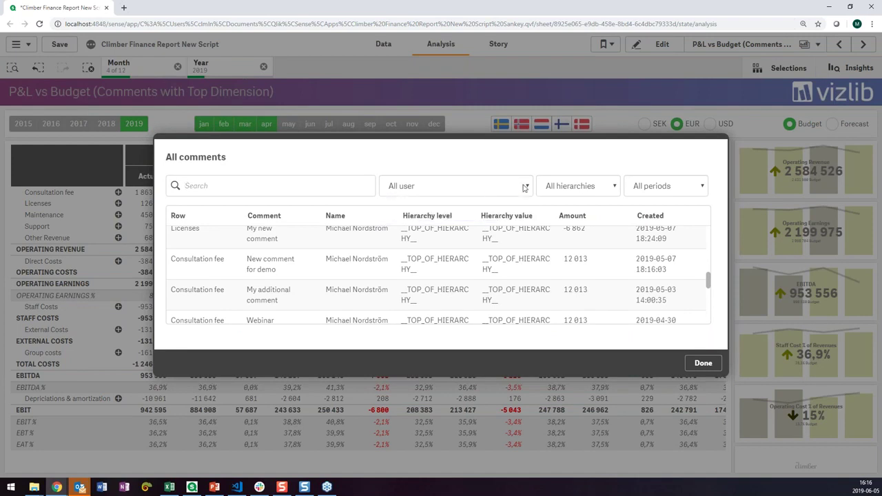
pyautogui.click(704, 363)
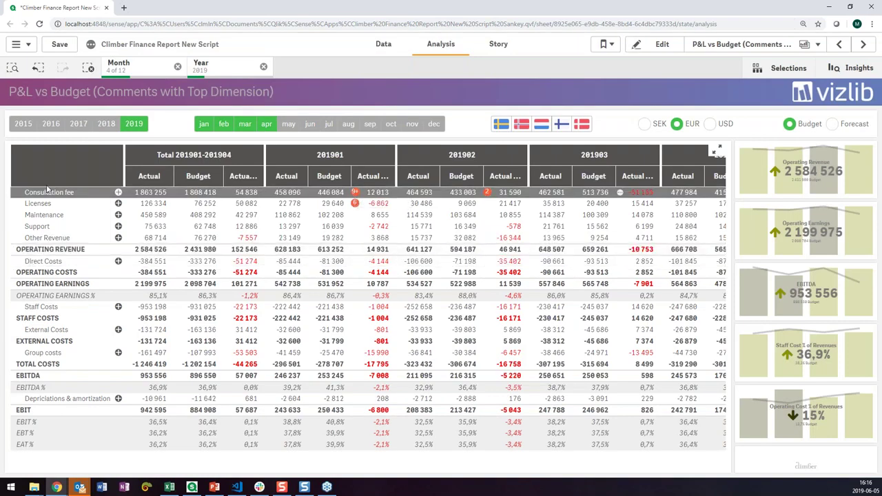
# - Filter the report to Norway and remove that filter, and switch the comparison from Budget to Forecast
pyautogui.click(522, 127)
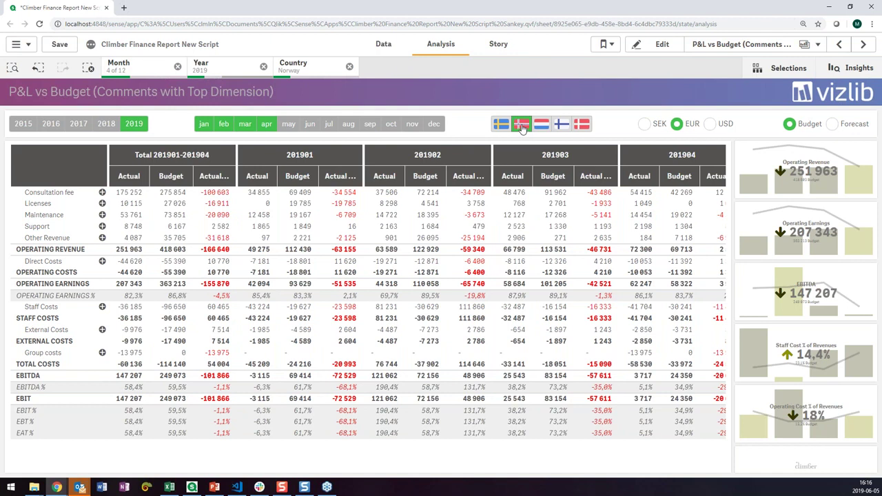
pyautogui.click(521, 126)
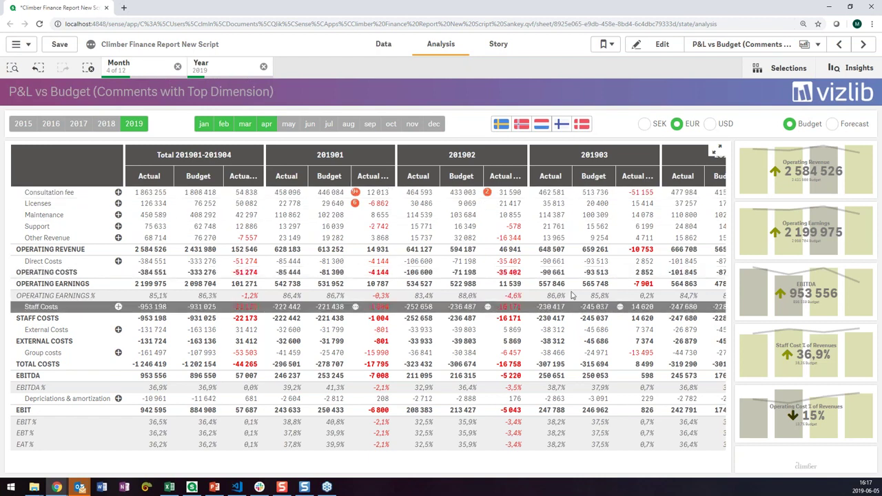
pyautogui.click(834, 127)
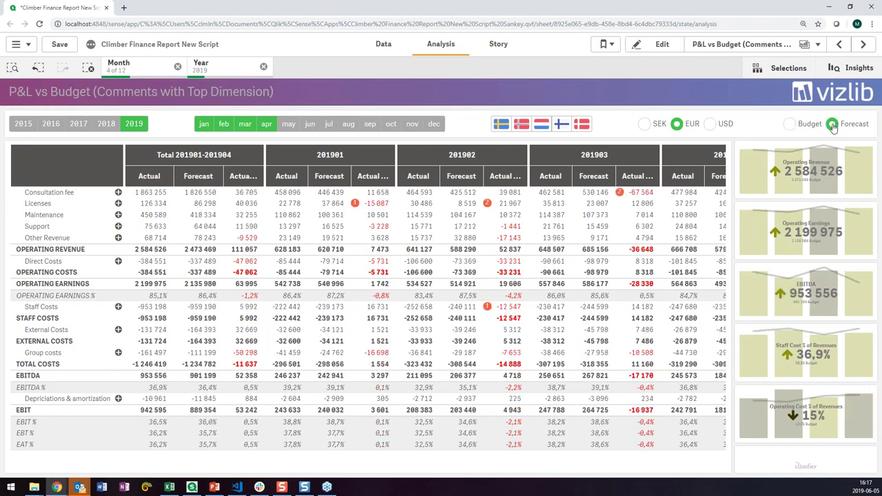
pyautogui.click(790, 127)
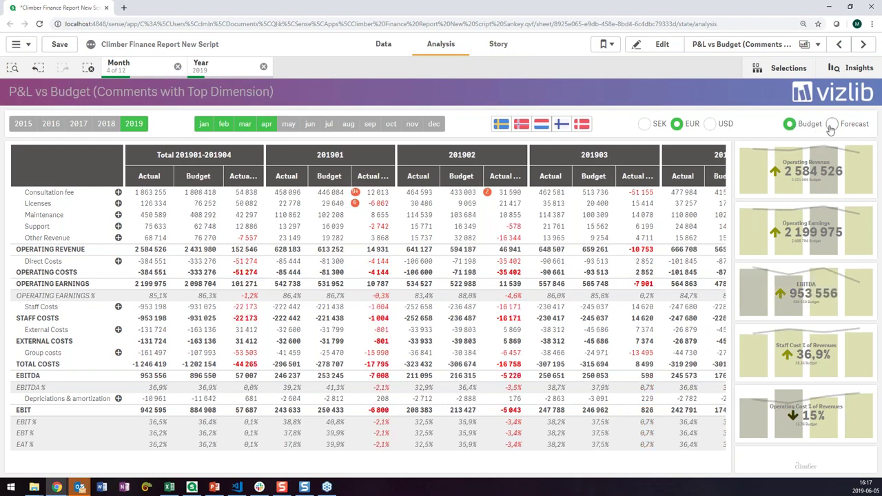
pyautogui.click(832, 126)
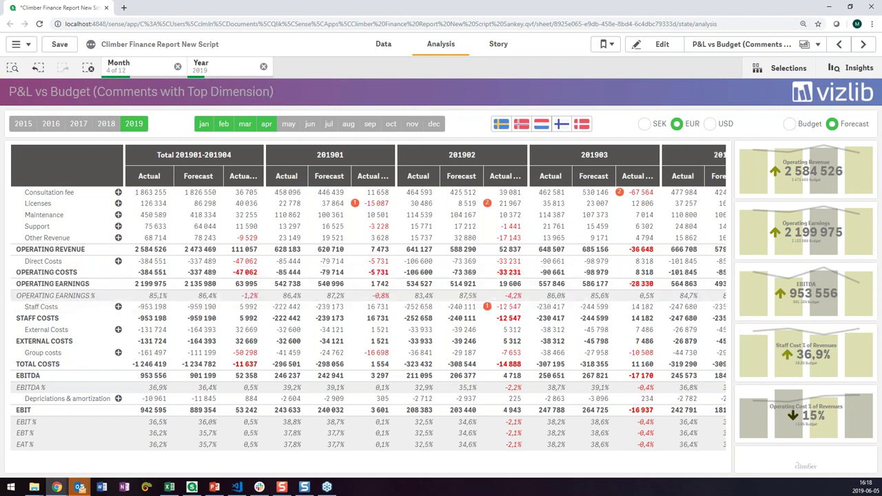
# - Open the Custom Report sheet and remove the Project Name dimension and the Licenses measure from the table
pyautogui.click(802, 44)
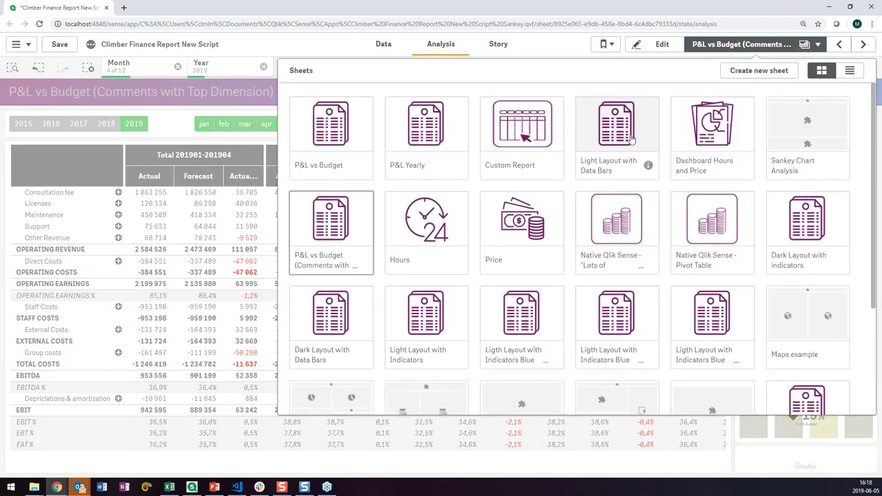
pyautogui.click(527, 138)
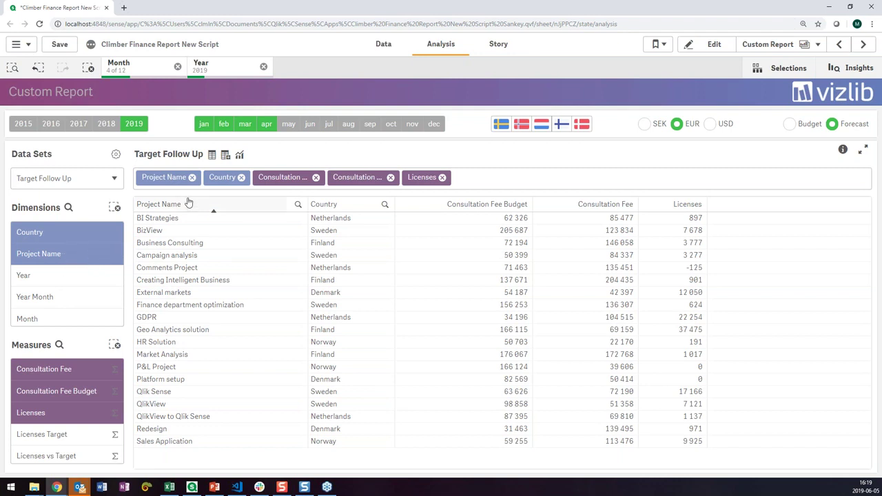
pyautogui.click(68, 255)
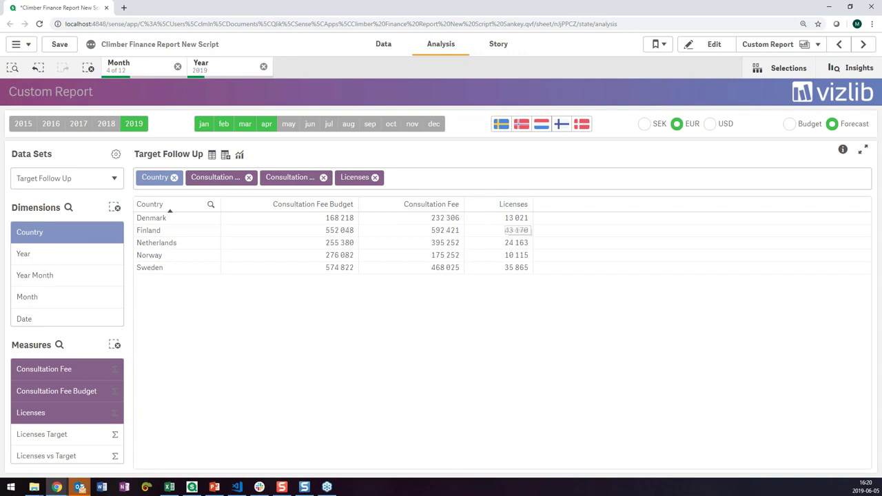
pyautogui.click(56, 413)
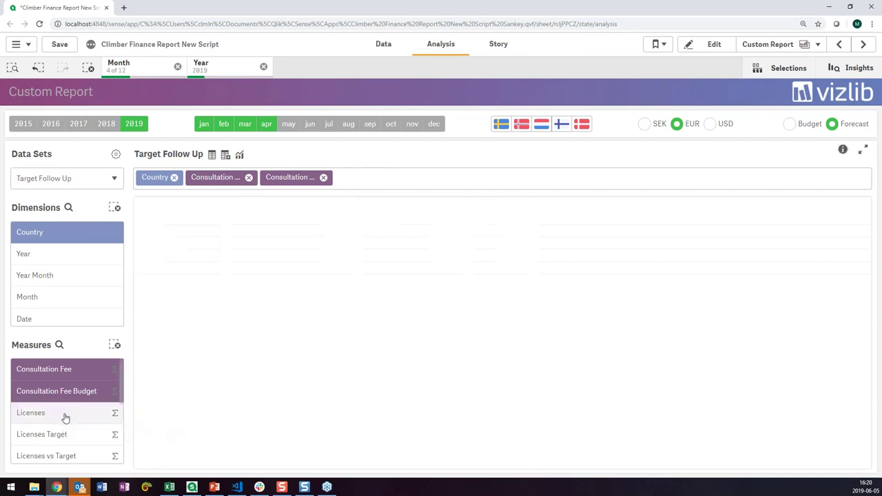
# - Find and add the Consultation Fee vs Target measure, and turn on the totals row for the Country table
pyautogui.click(59, 347)
pyautogui.write('cond')
pyautogui.press('BackSpace')
pyautogui.press('BackSpace')
pyautogui.click(93, 414)
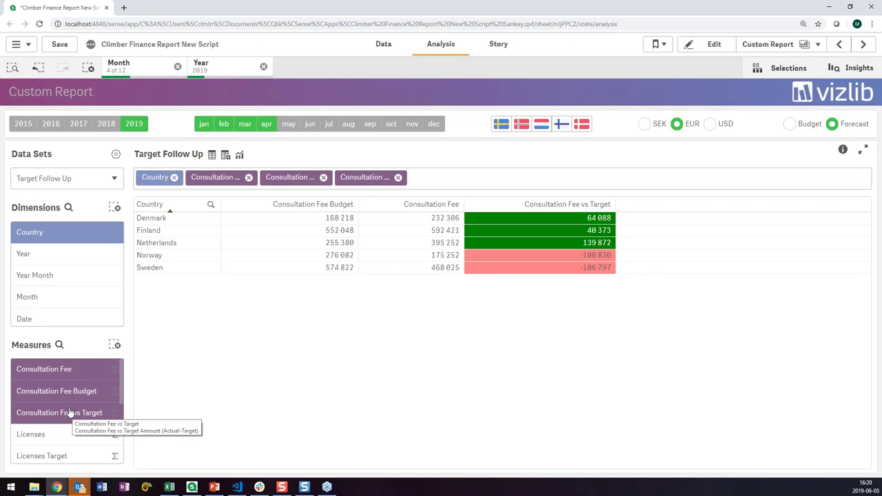
pyautogui.click(115, 391)
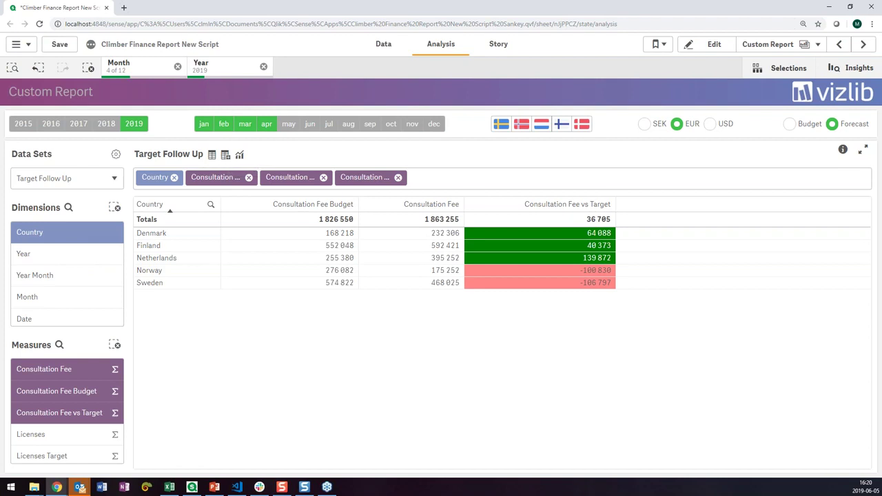
# - Convert the table to a pivot with Country as rows and Year and Values as columns, and clear the 2019 selection
pyautogui.click(226, 155)
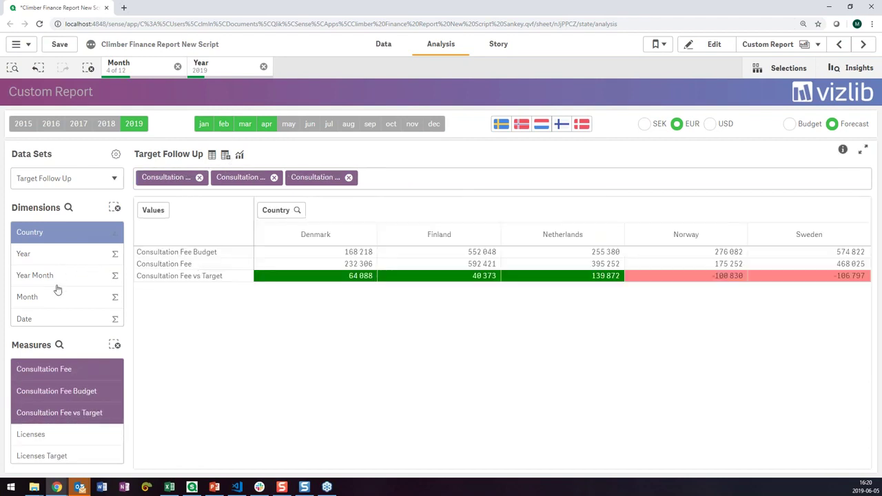
pyautogui.click(53, 255)
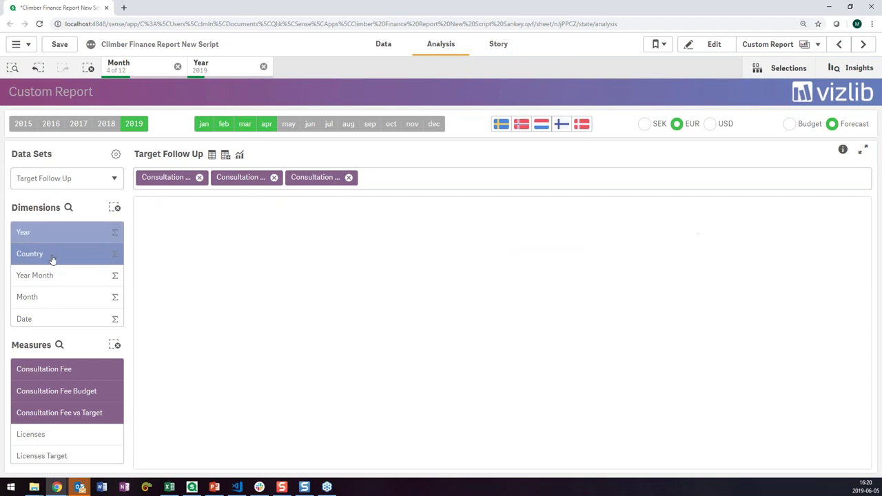
pyautogui.moveTo(195, 213); pyautogui.dragTo(390, 206)
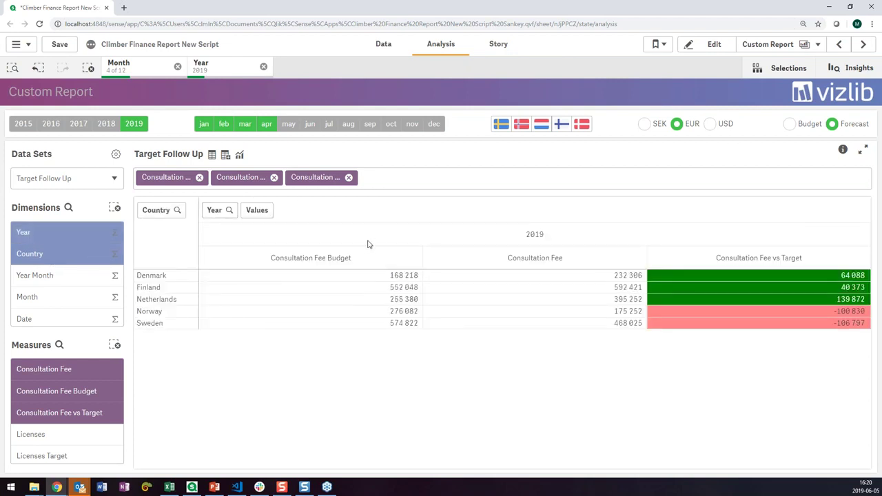
pyautogui.click(134, 123)
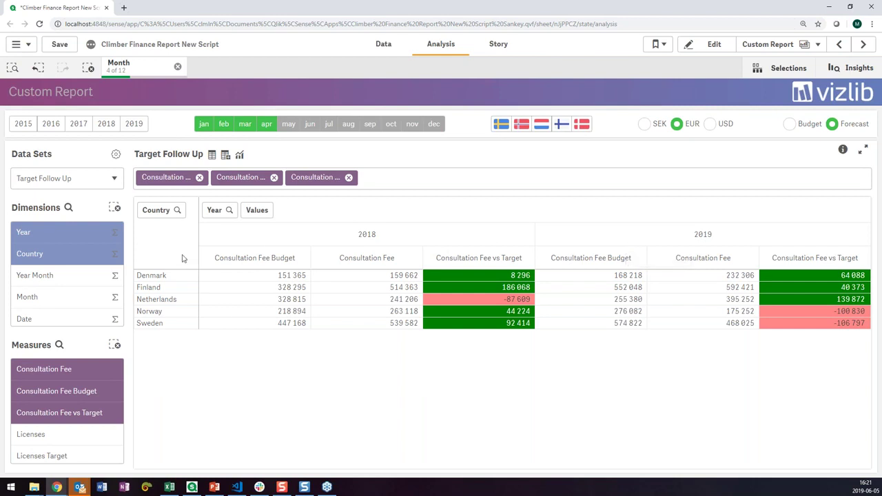
# - Remove Country from the report and show it as a chart, with Consultation Fee vs Target as a line on the secondary axis
pyautogui.moveTo(66, 259); pyautogui.dragTo(68, 269)
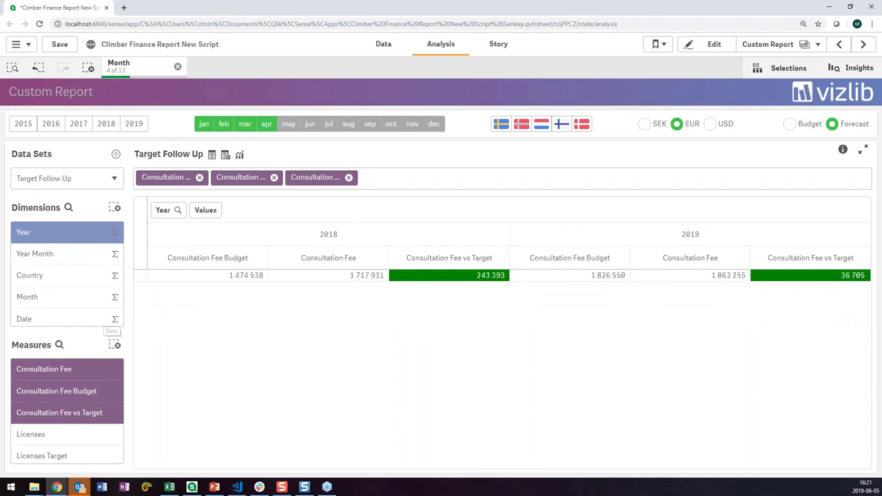
pyautogui.click(240, 157)
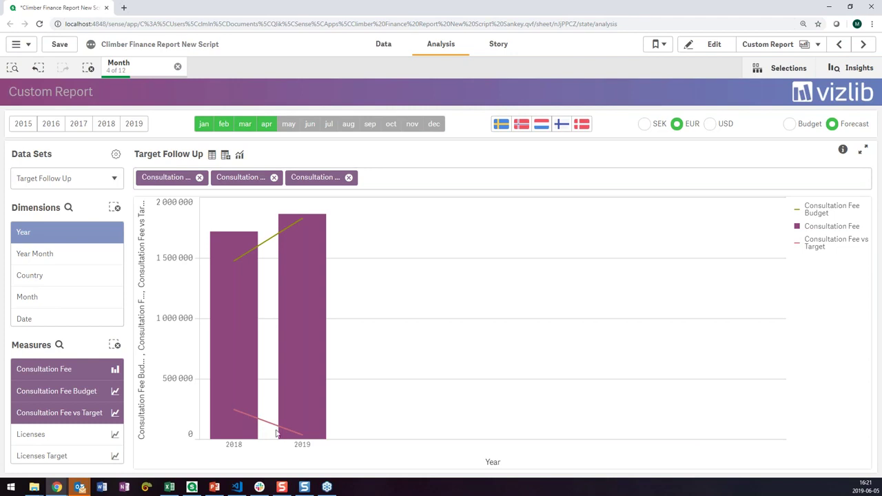
pyautogui.click(114, 413)
pyautogui.click(165, 444)
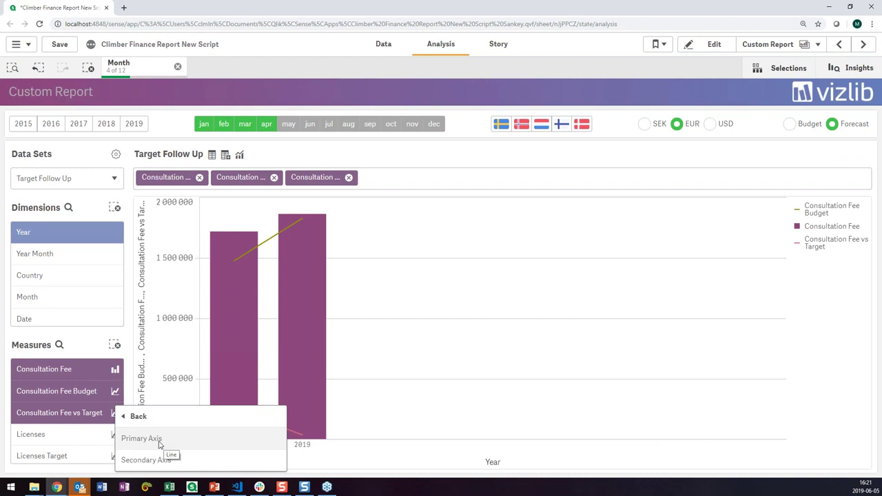
pyautogui.click(139, 460)
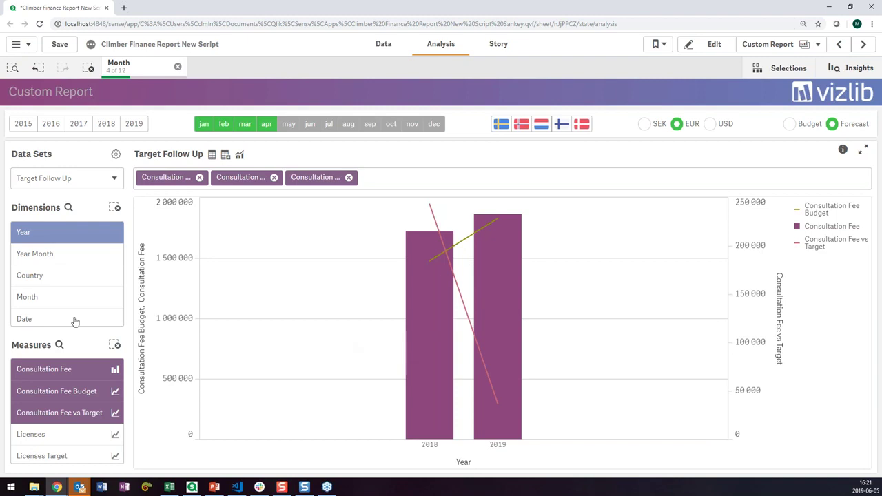
# - Look through the available measures and read the details describing the chart's dimension and measures
pyautogui.scroll(-1, 50, 405)
pyautogui.scroll(-1, 58, 415)
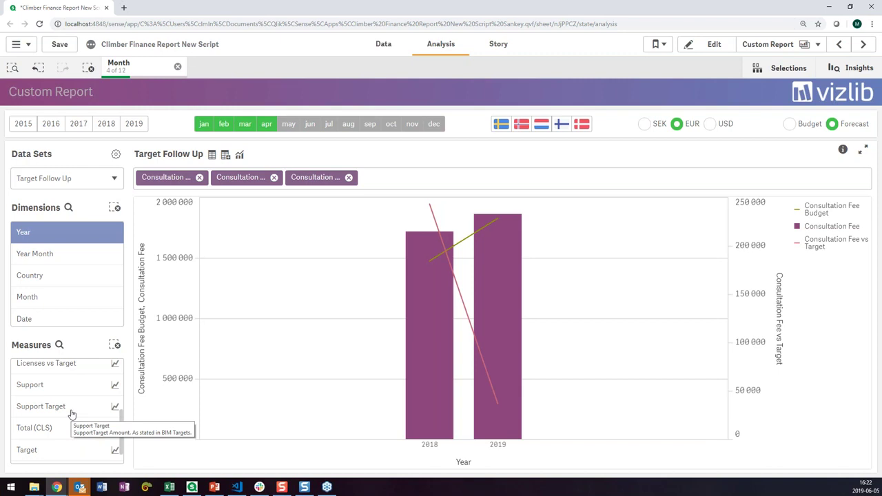
pyautogui.scroll(3, 72, 413)
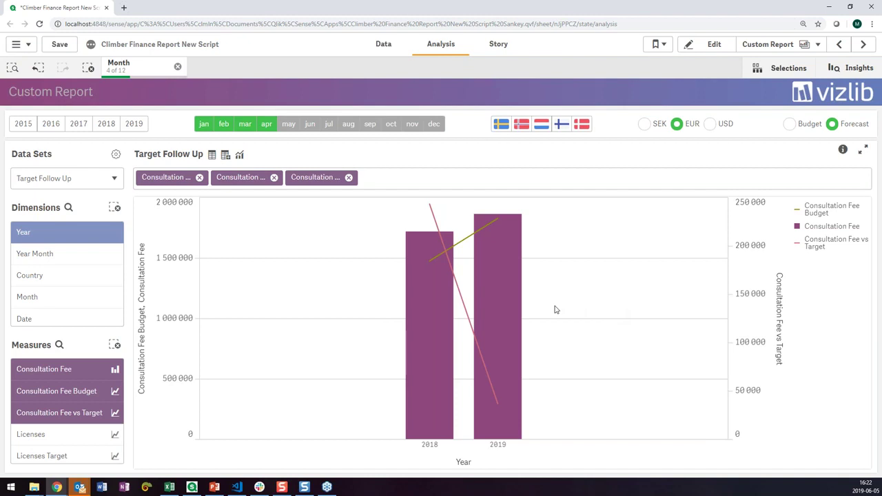
pyautogui.click(842, 149)
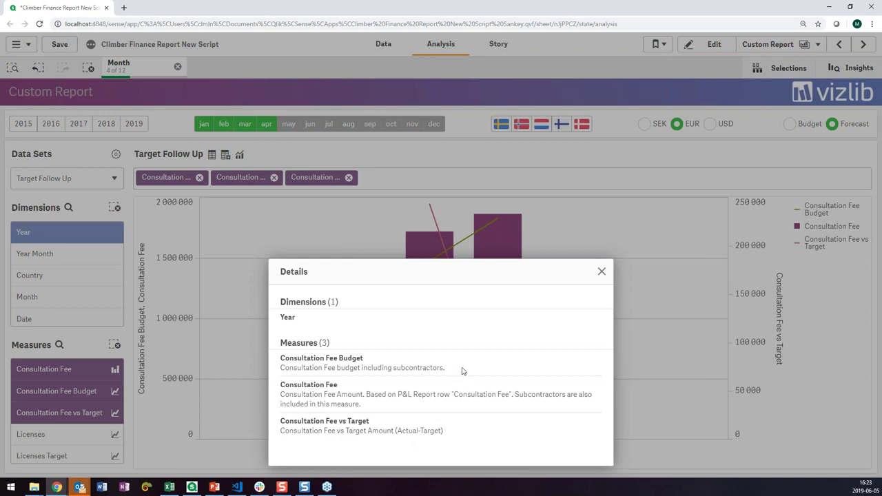
pyautogui.click(601, 272)
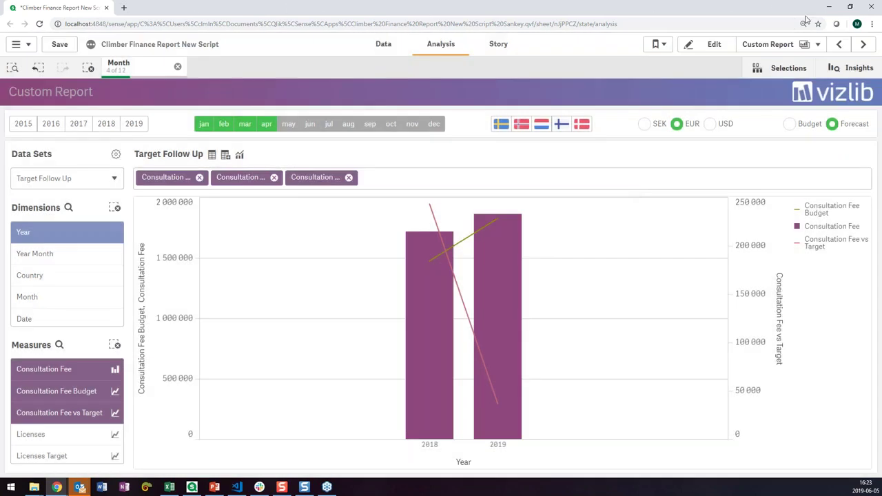
# - Open the P&L vs Budget sheet and export its finance table to Excel
pyautogui.click(772, 47)
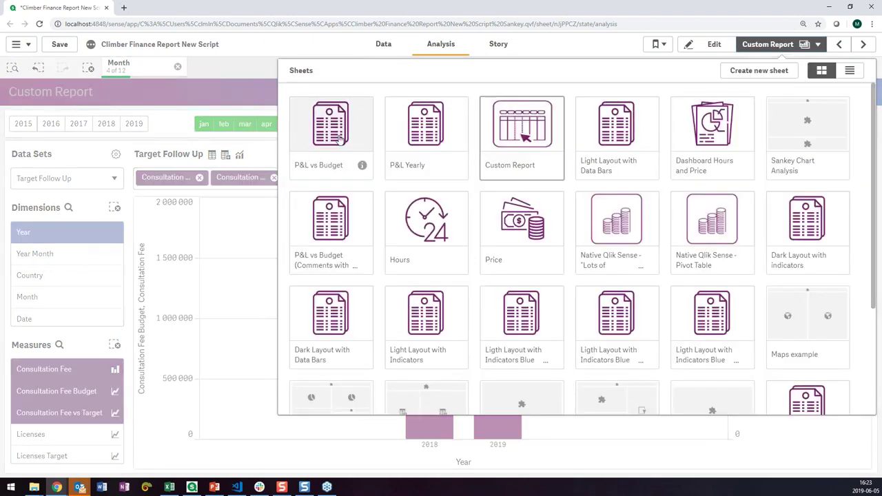
pyautogui.click(339, 138)
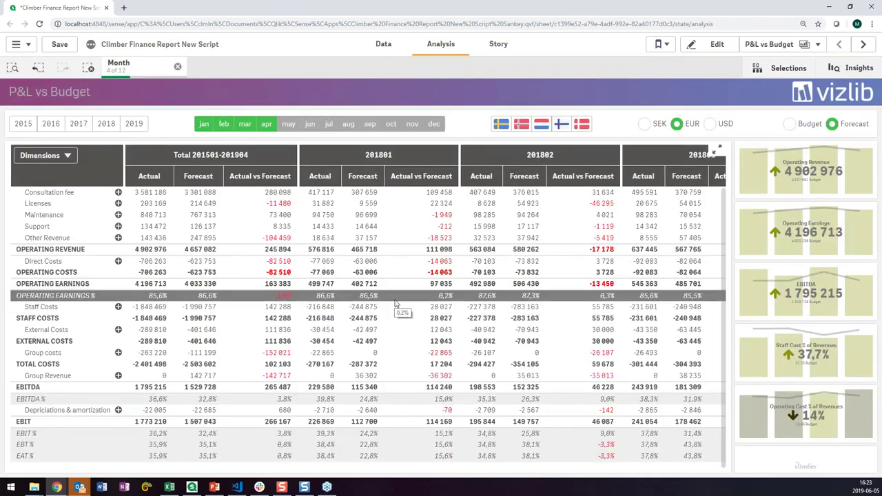
pyautogui.rightClick(360, 291)
pyautogui.click(394, 286)
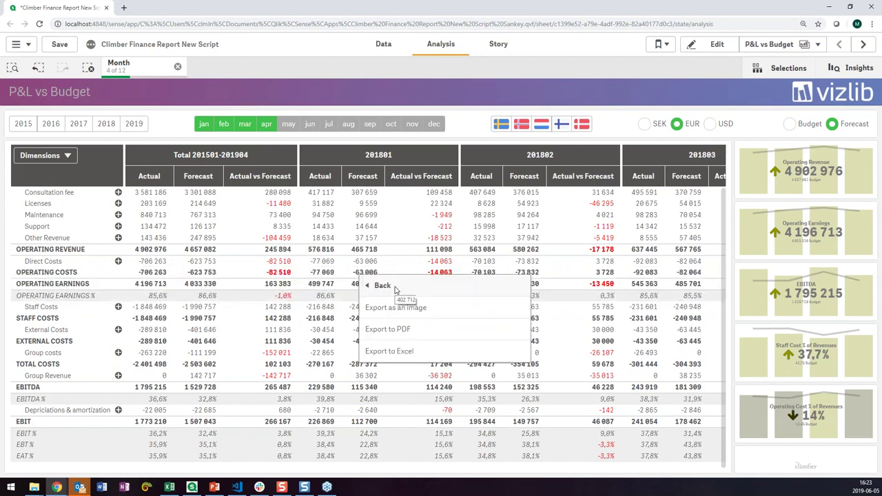
pyautogui.click(398, 352)
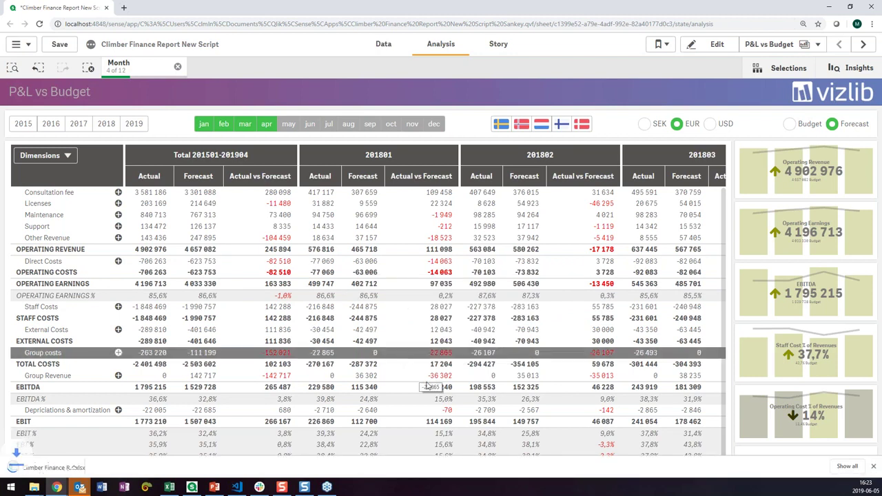
# - Open the exported workbook in Excel, check the total Operating Earnings forecast cell, and return to the P&L vs Budget sheet
pyautogui.click(36, 469)
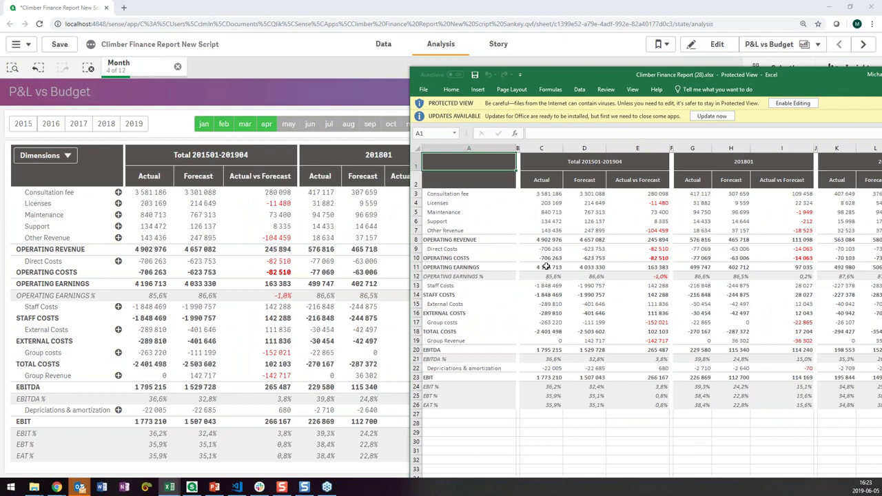
pyautogui.click(601, 266)
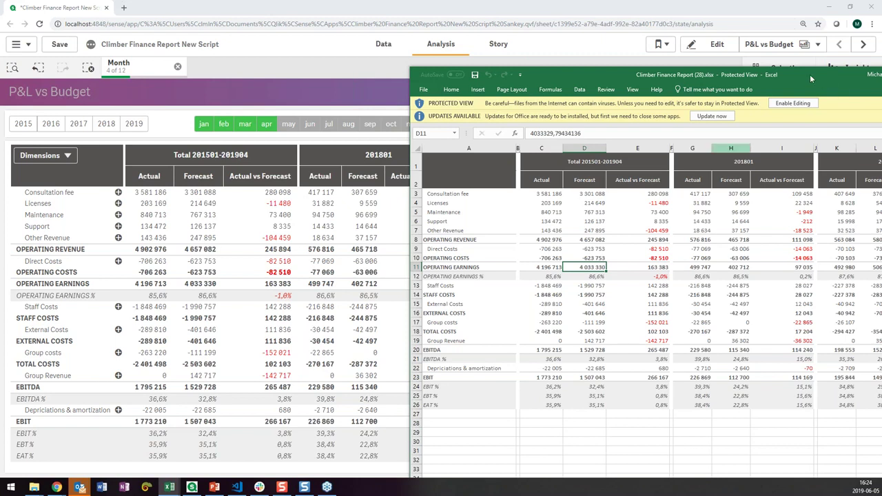
pyautogui.moveTo(815, 75); pyautogui.dragTo(544, 33)
pyautogui.hotkey('alt', 'Tab')
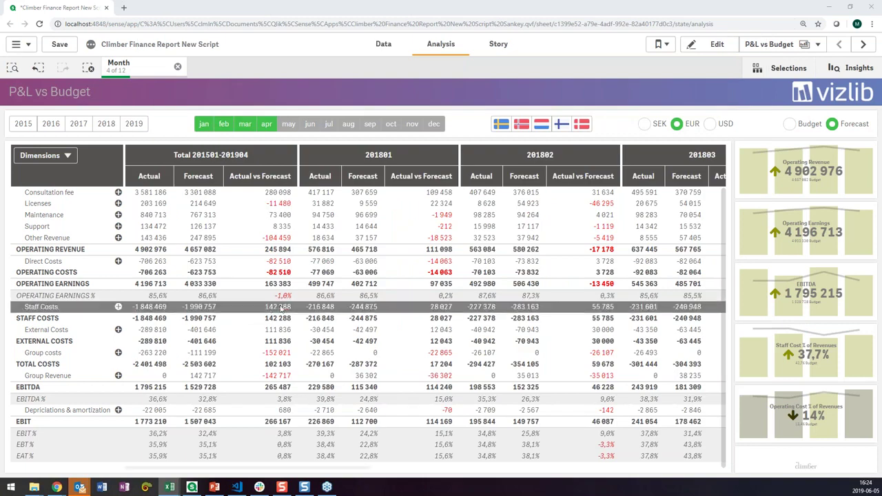
# - View the finance table's export options, dismiss them, and switch to the PowerPoint presentation
pyautogui.rightClick(372, 309)
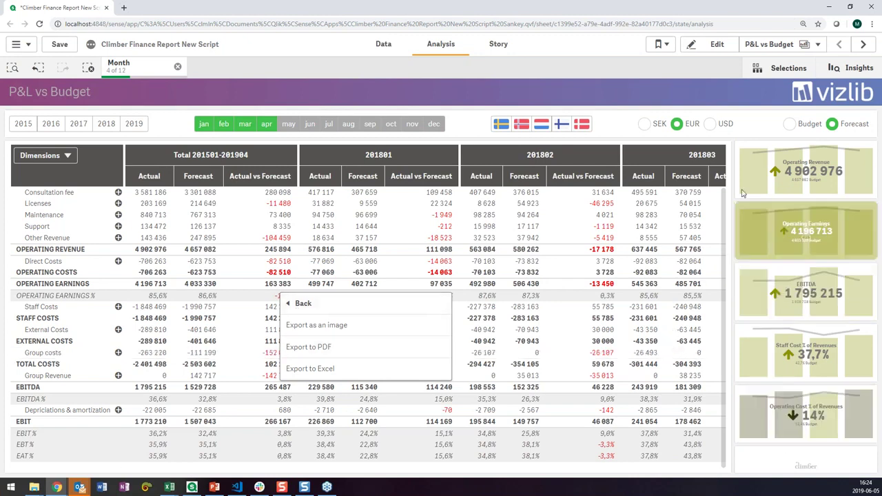
pyautogui.click(636, 294)
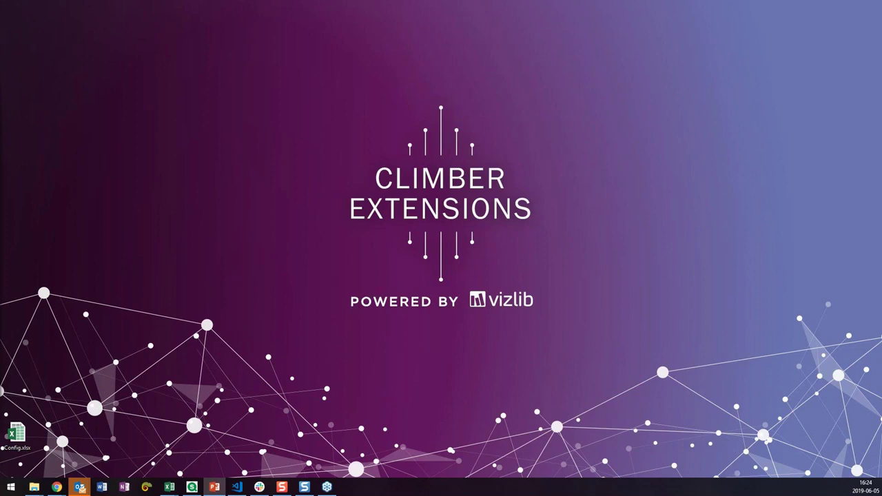
pyautogui.click(214, 487)
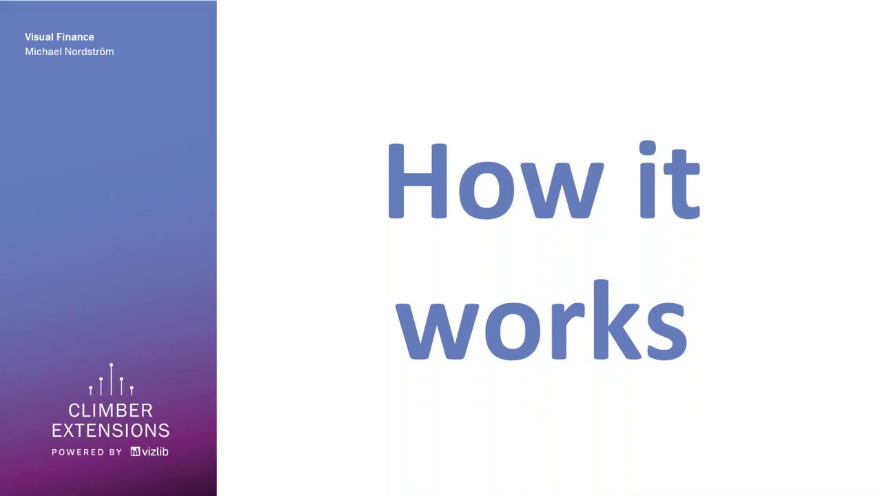
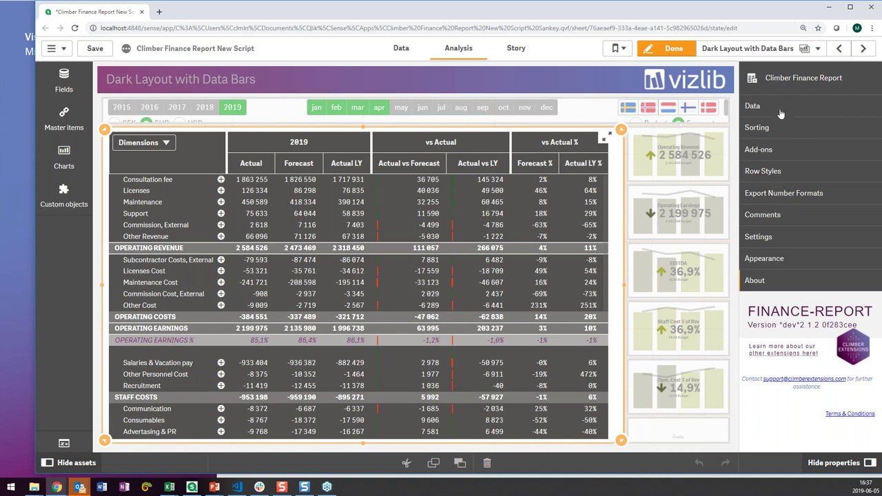
# - Examine the Dark Layout with Data Bars report's dimensions and measures, including the Group expression of the Actual measure
pyautogui.click(752, 106)
pyautogui.scroll(-1, 799, 179)
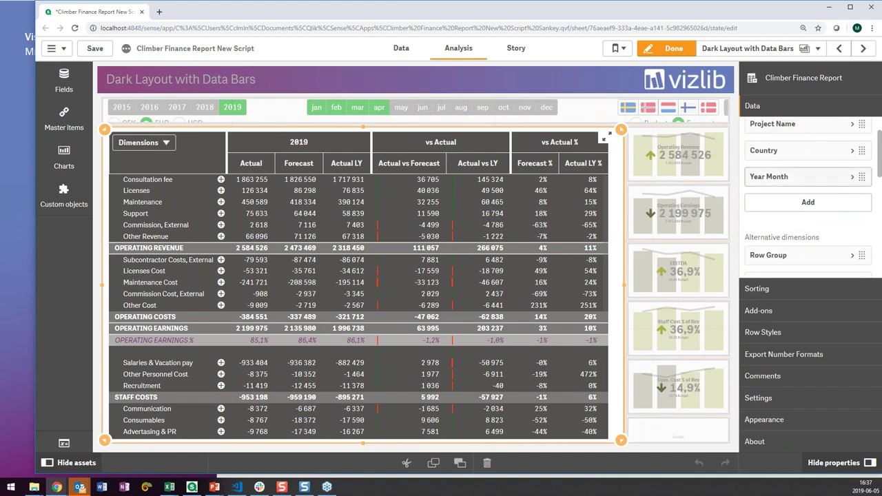
pyautogui.scroll(-5, 783, 181)
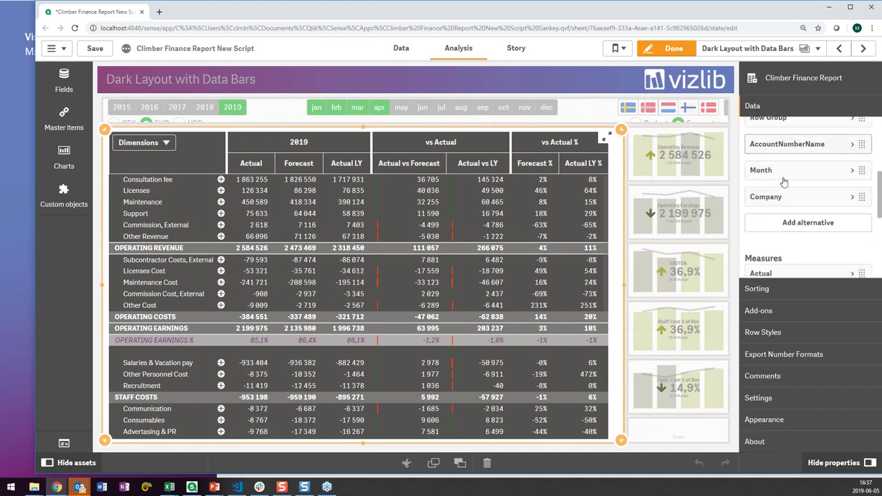
pyautogui.scroll(-5, 789, 181)
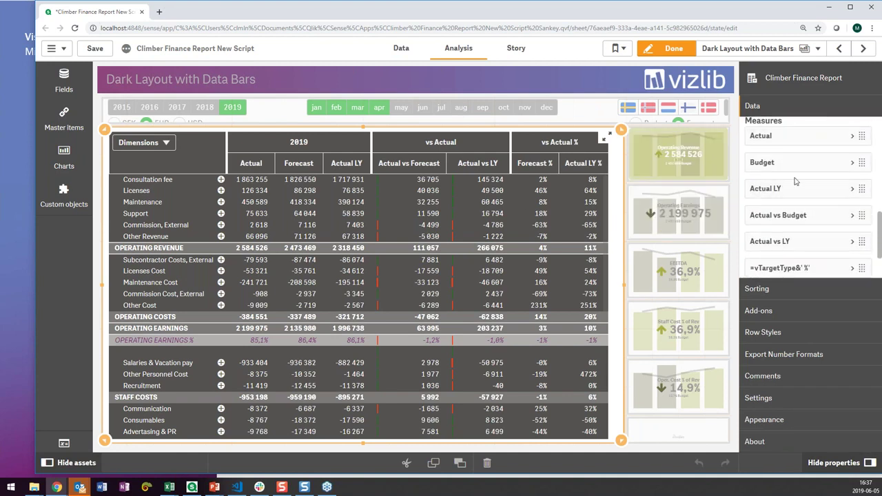
pyautogui.click(810, 139)
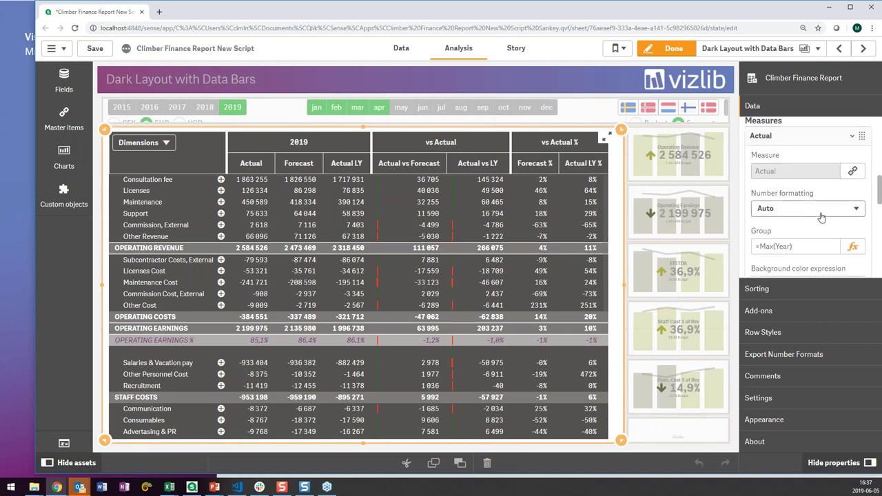
pyautogui.scroll(-3, 821, 217)
pyautogui.moveTo(792, 154); pyautogui.dragTo(753, 151)
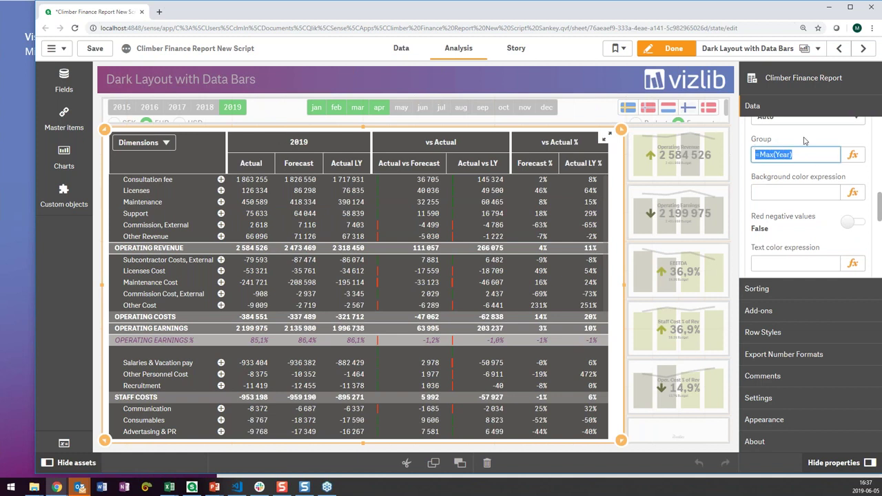
# - Examine the Group settings of the Budget and Actual LY % measures to see how the columns share headers
pyautogui.scroll(-5, 800, 220)
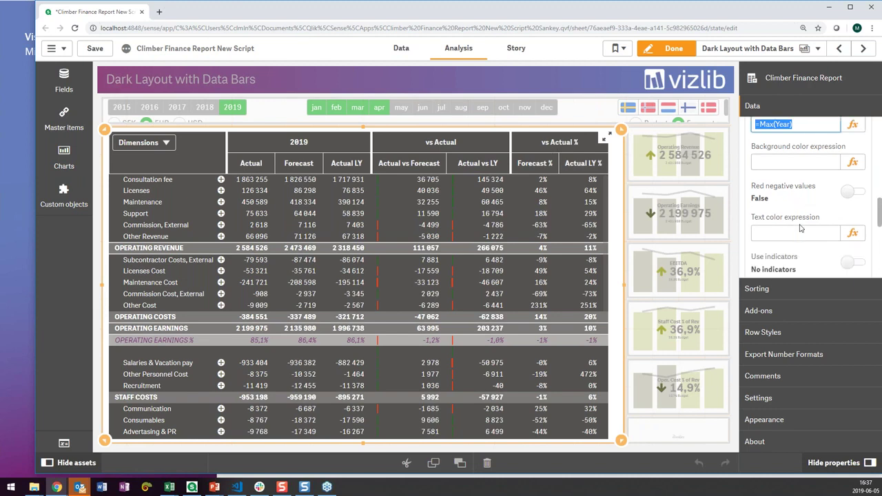
pyautogui.click(801, 174)
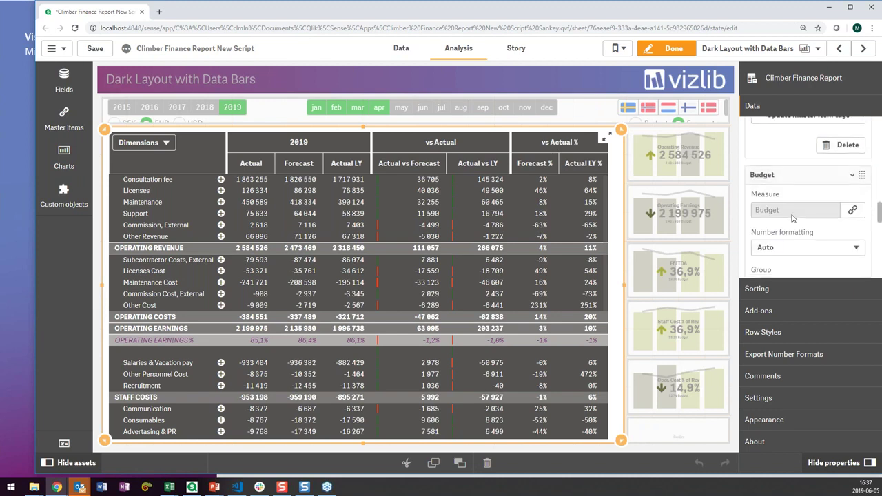
pyautogui.scroll(-2, 797, 241)
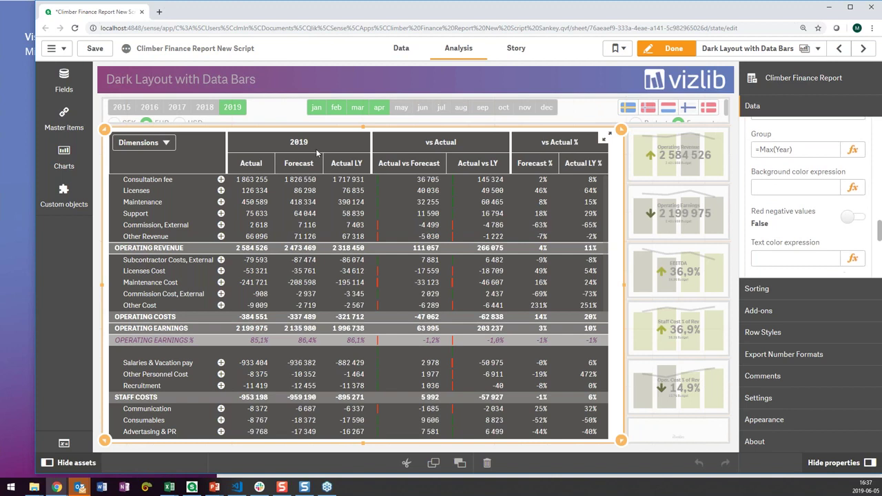
pyautogui.scroll(-5, 814, 222)
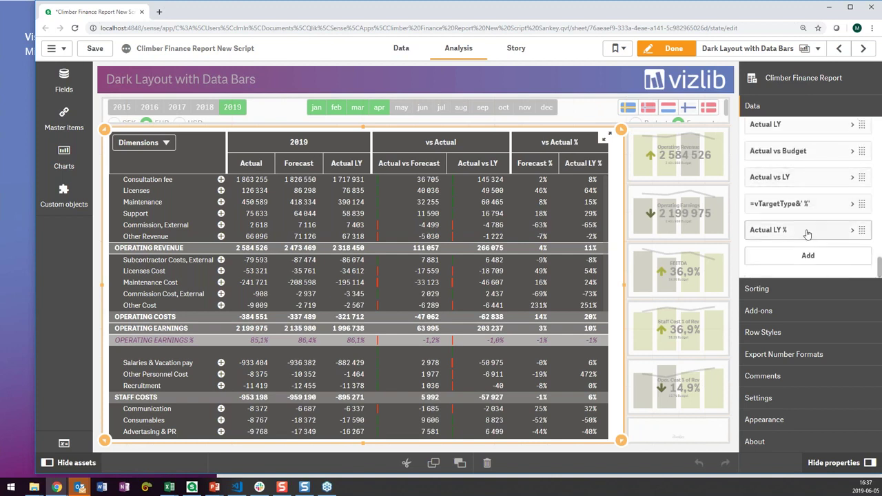
pyautogui.click(813, 232)
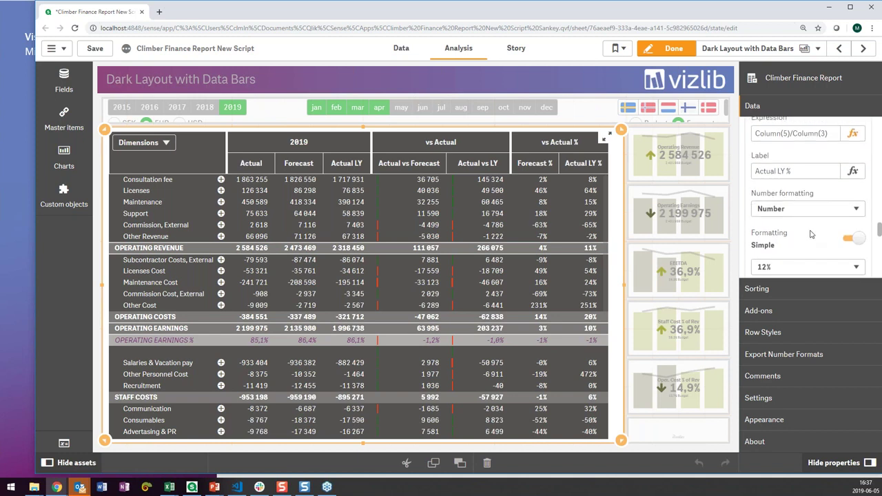
pyautogui.scroll(-2, 805, 200)
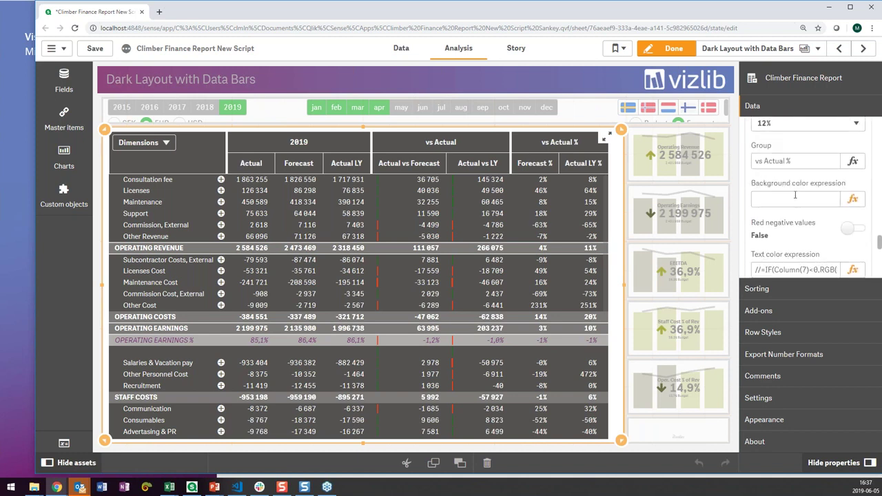
pyautogui.tripleClick(805, 161)
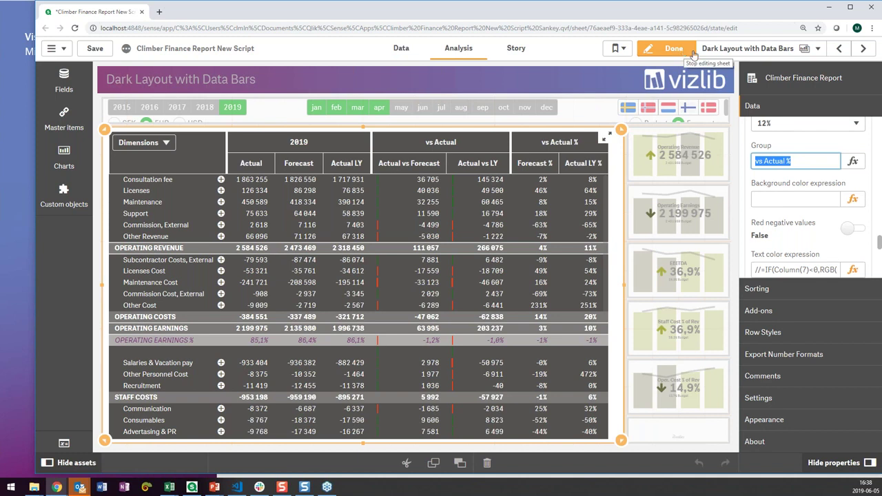
# - Switch to the P&L vs Budget sheet in edit mode and select its finance report table
pyautogui.click(838, 48)
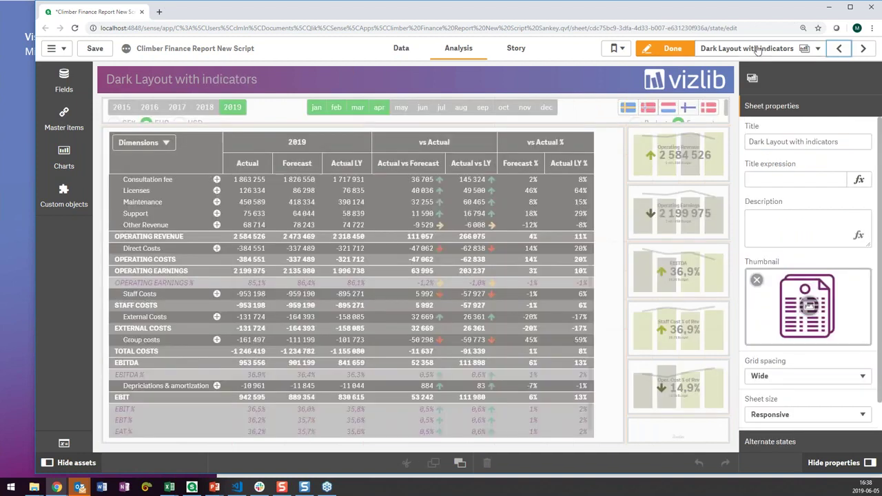
pyautogui.click(804, 49)
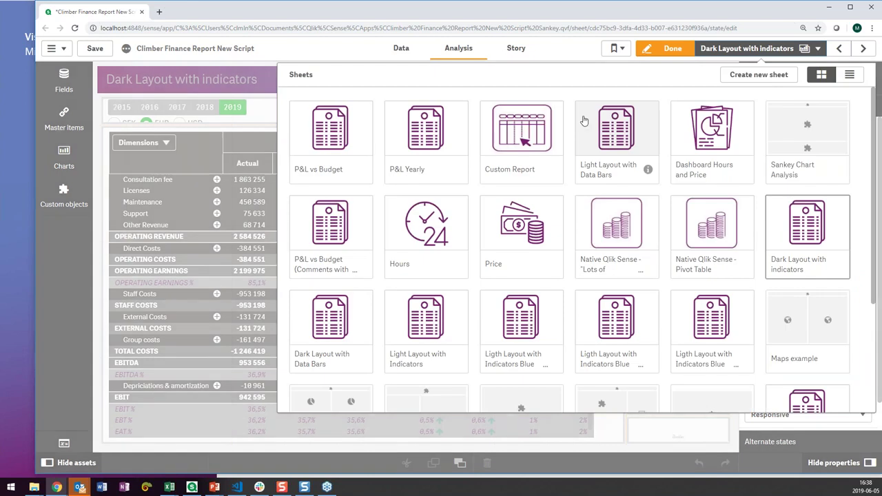
pyautogui.click(329, 146)
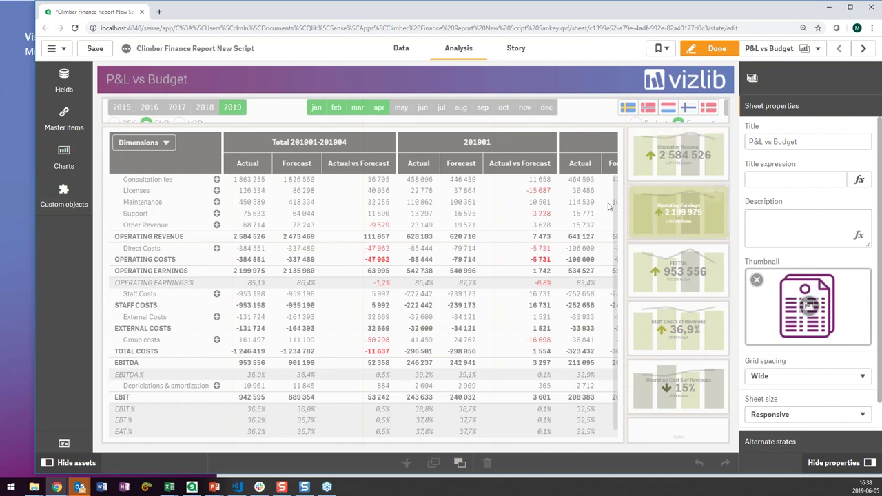
pyautogui.click(511, 135)
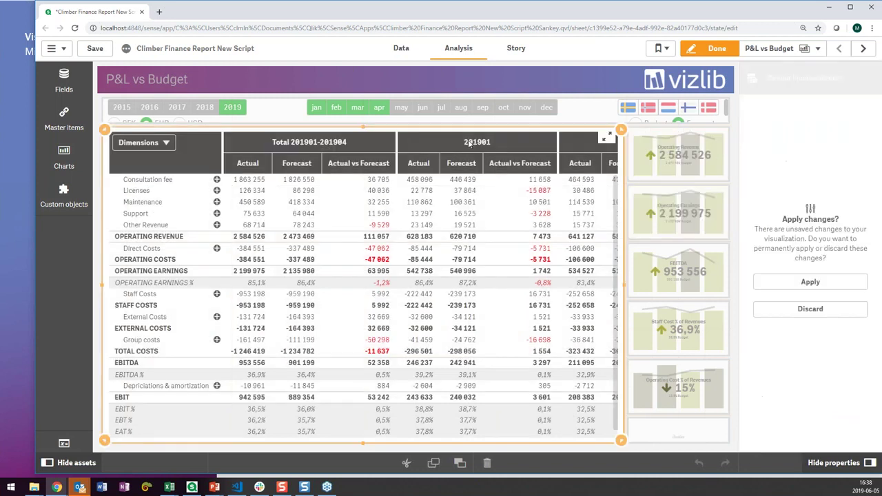
# - Apply the pending changes to the finance report table and finish editing the P&L vs Budget sheet
pyautogui.click(784, 283)
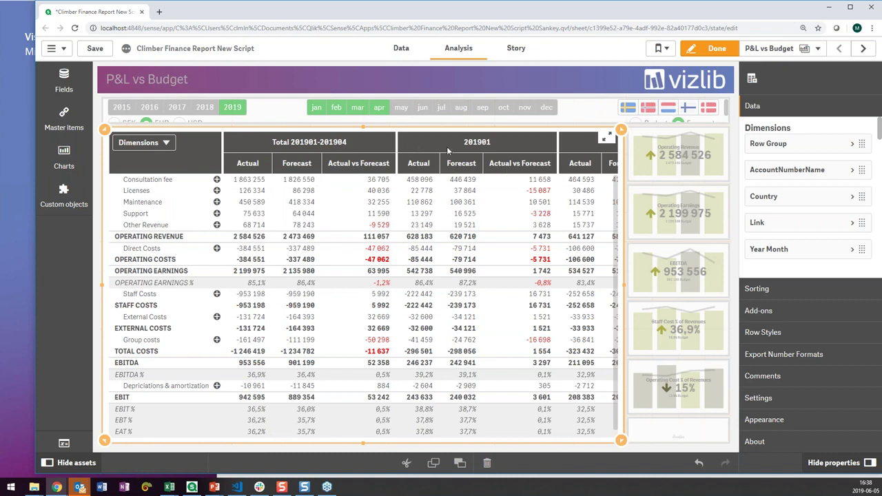
pyautogui.click(725, 50)
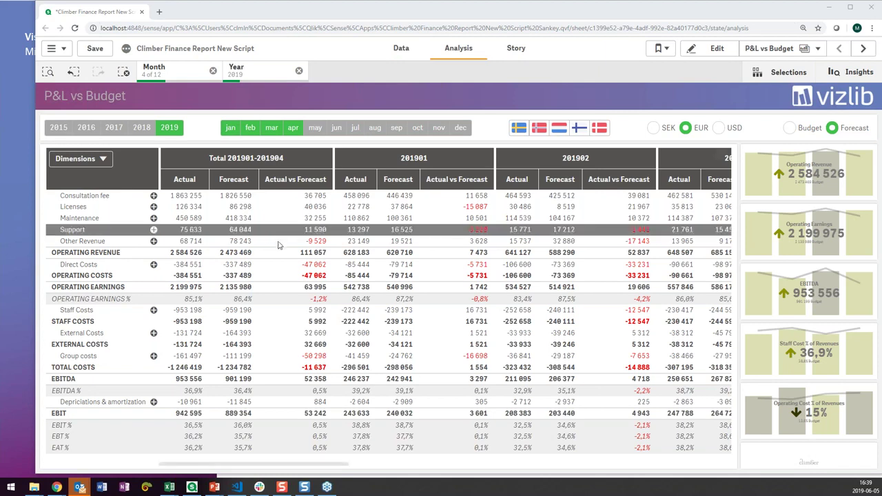
# - View the Custom Report and P&L vs Budget sheets again, ending on the P&L vs Budget (Comments with Top Dimension) sheet
pyautogui.click(792, 50)
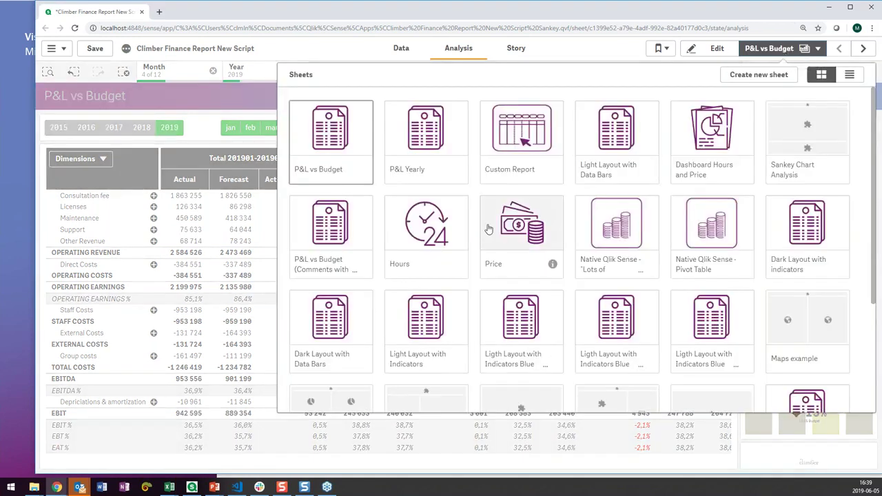
pyautogui.click(518, 157)
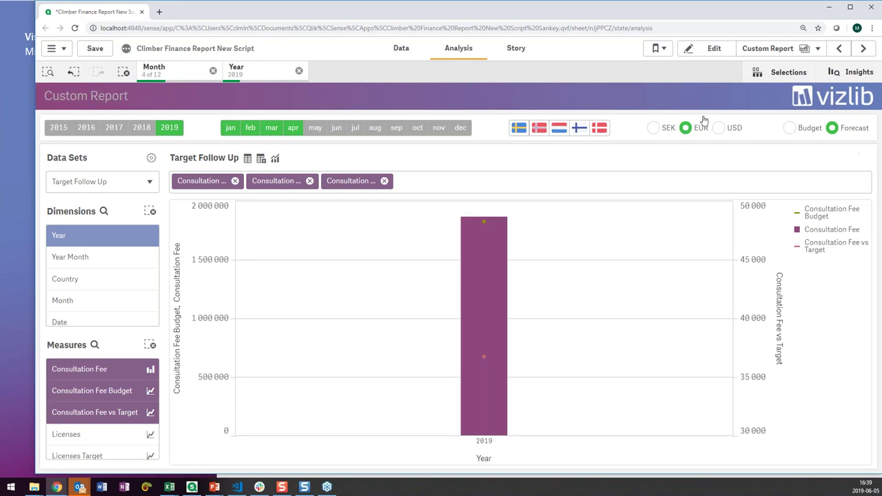
pyautogui.click(788, 51)
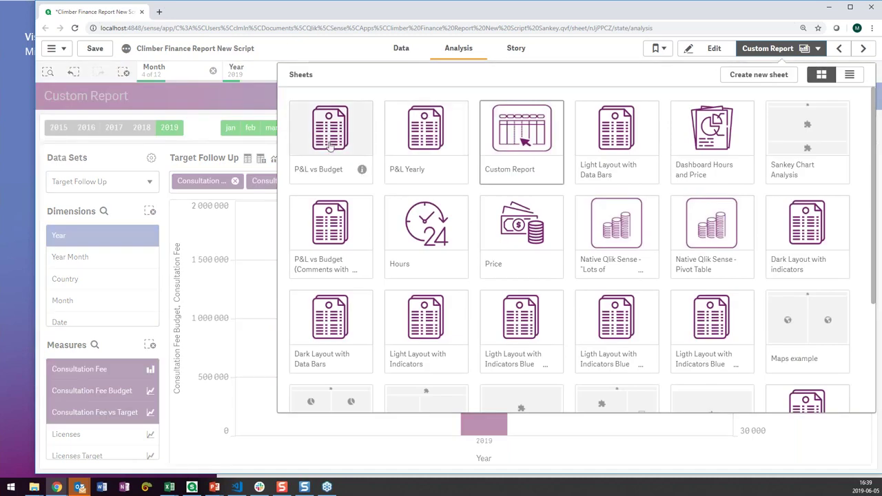
pyautogui.click(323, 139)
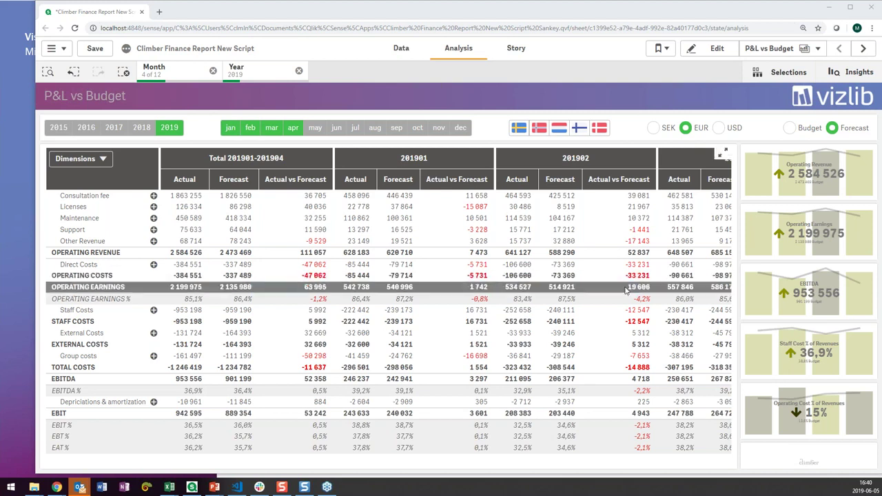
pyautogui.click(769, 48)
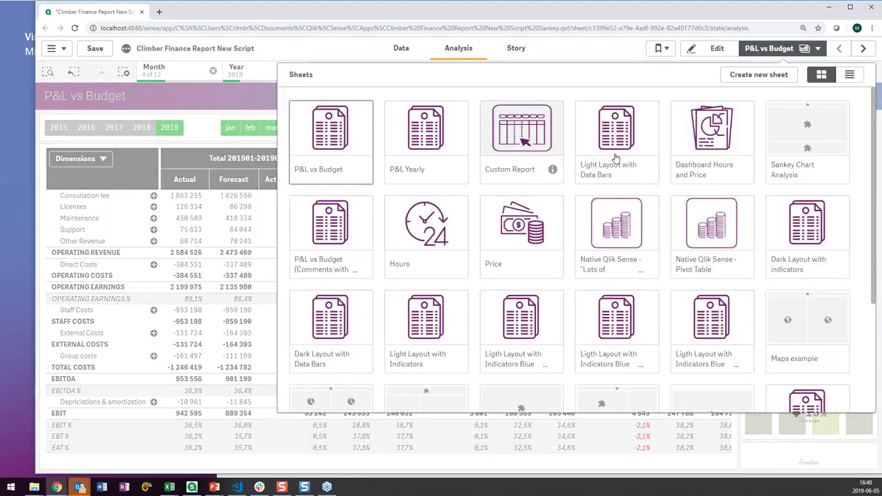
pyautogui.click(346, 238)
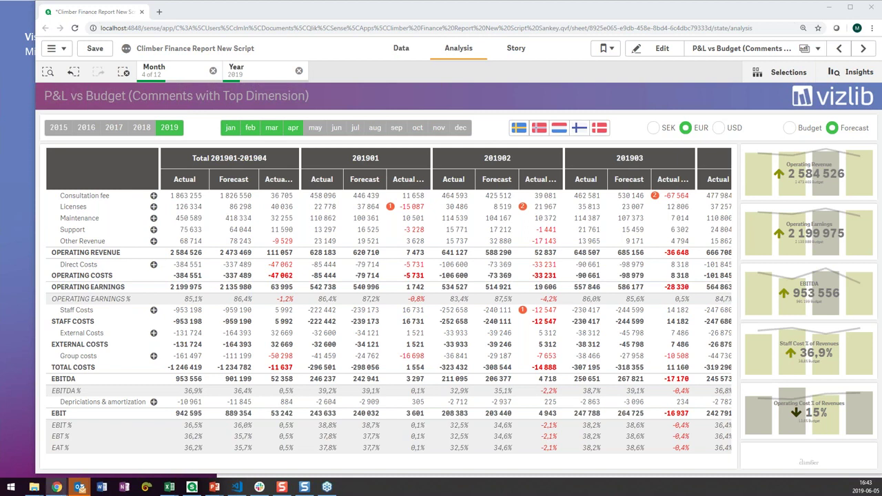
# - Switch to the Vizlib downloads page in Chrome to view the Climber Finance Report downloads, and move its window aside
pyautogui.click(57, 487)
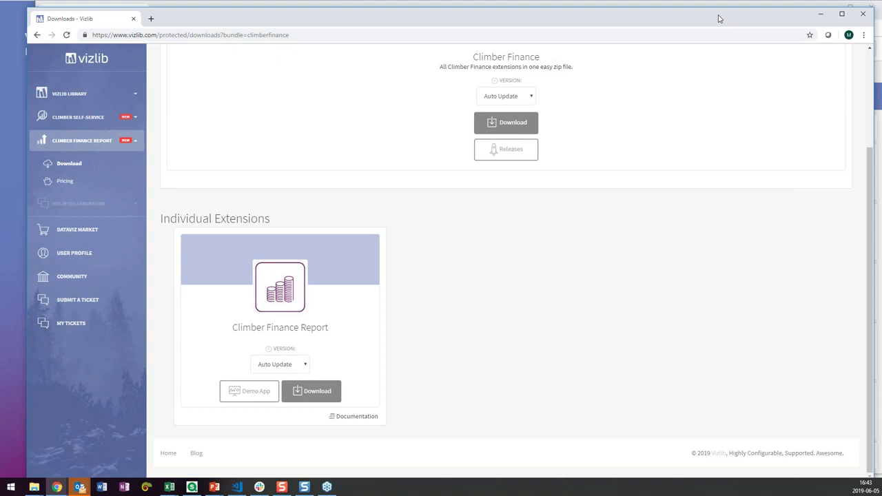
pyautogui.moveTo(713, 20); pyautogui.dragTo(0, 27)
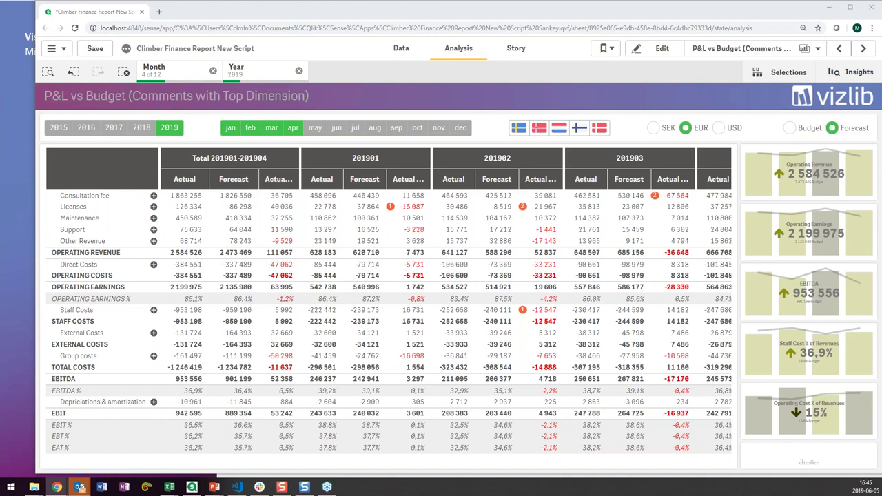
# - Filter the finance report to the Support row group and expand that row to its country breakdown
pyautogui.click(136, 231)
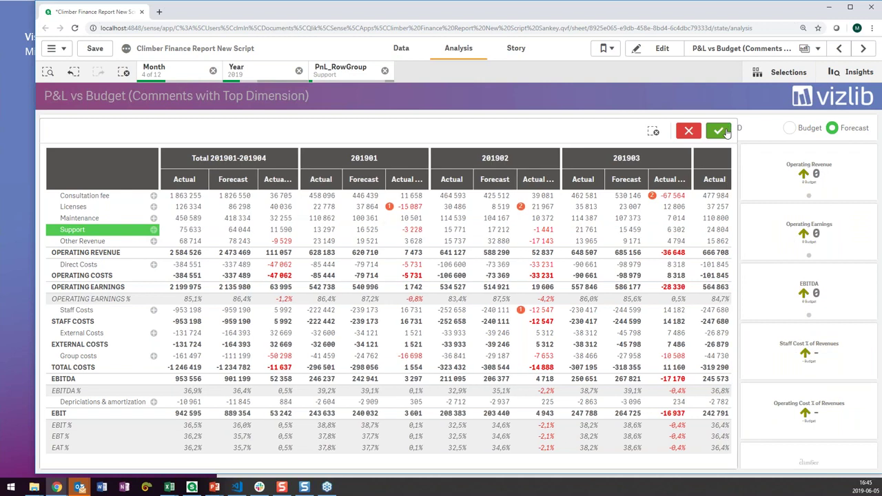
pyautogui.click(725, 132)
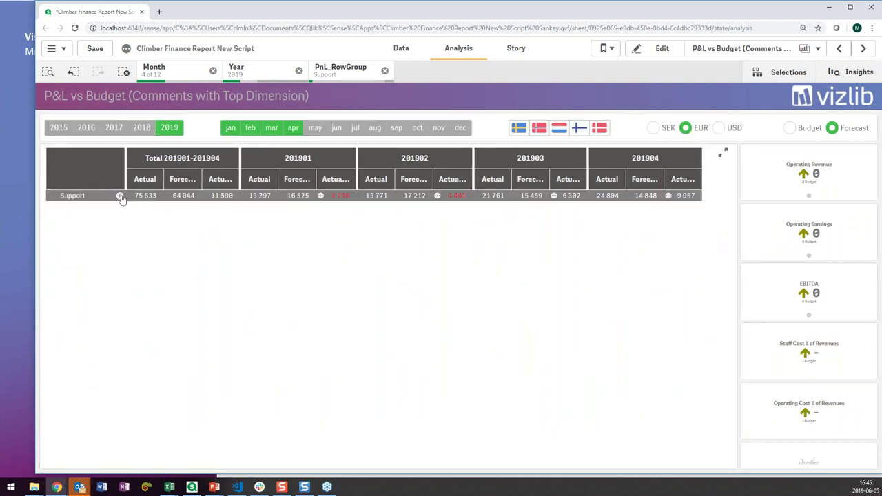
pyautogui.click(119, 196)
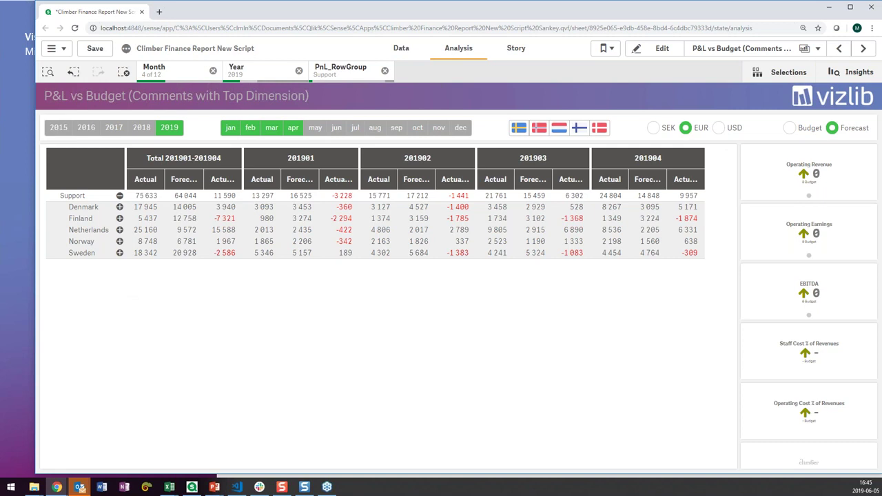
# - Switch to the Vizlib downloads page and examine the individual extensions offered under Climber Self-Service
pyautogui.hotkey('alt', 'Tab')
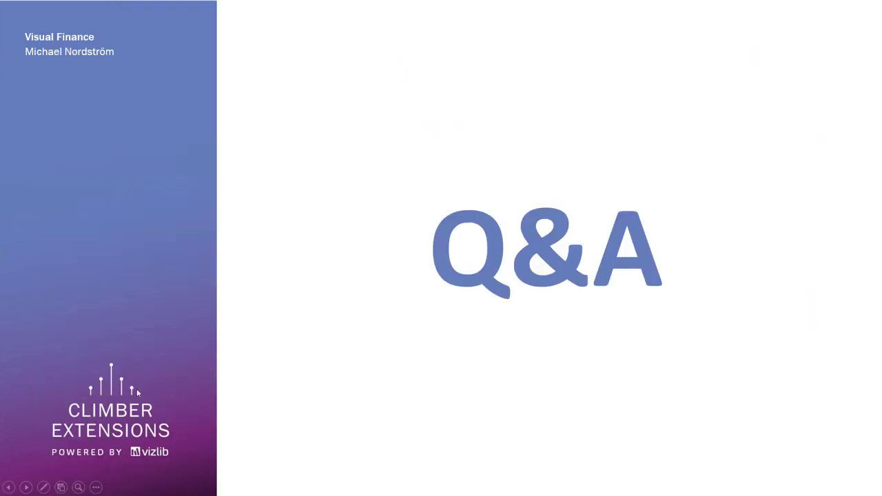
pyautogui.hotkey('alt', 'Tab')
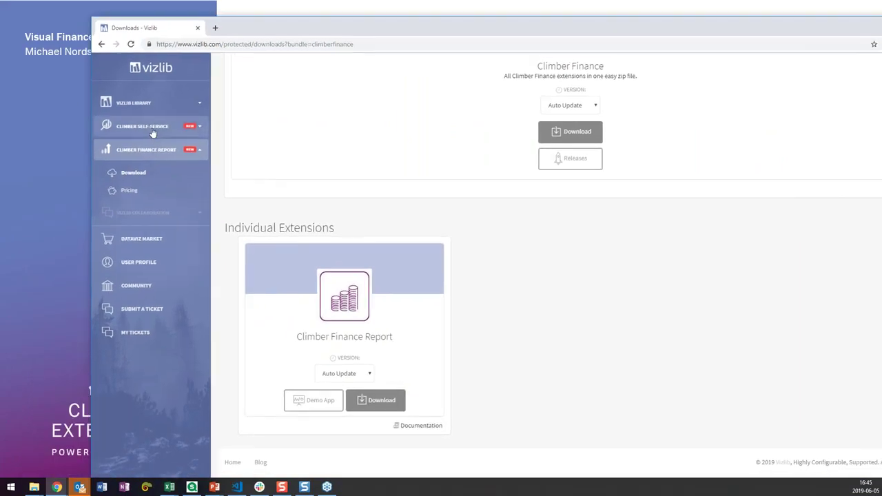
pyautogui.click(152, 131)
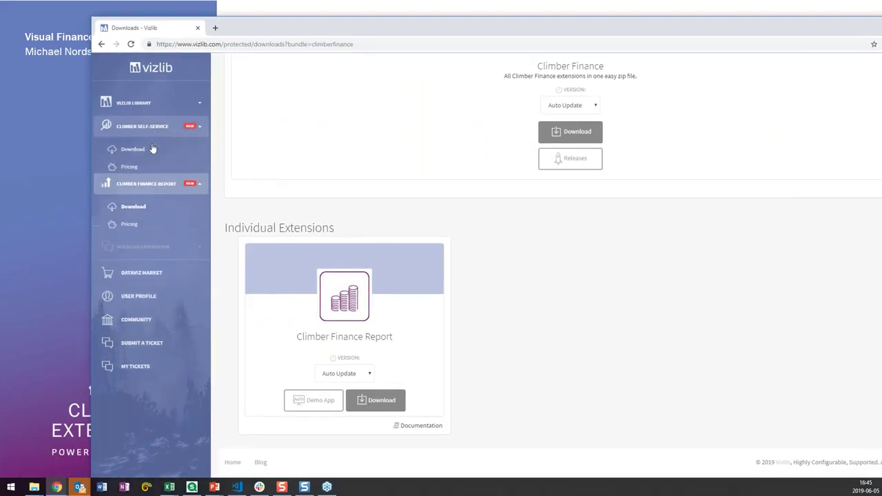
pyautogui.click(135, 150)
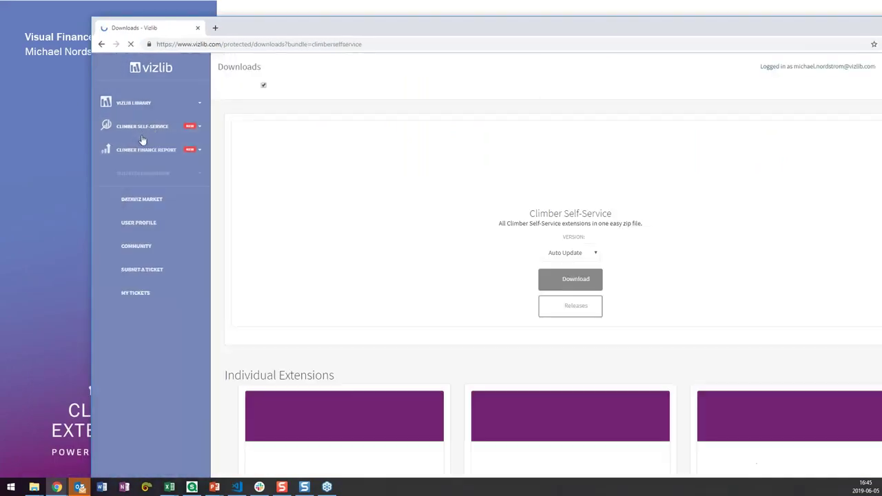
pyautogui.scroll(-3, 541, 282)
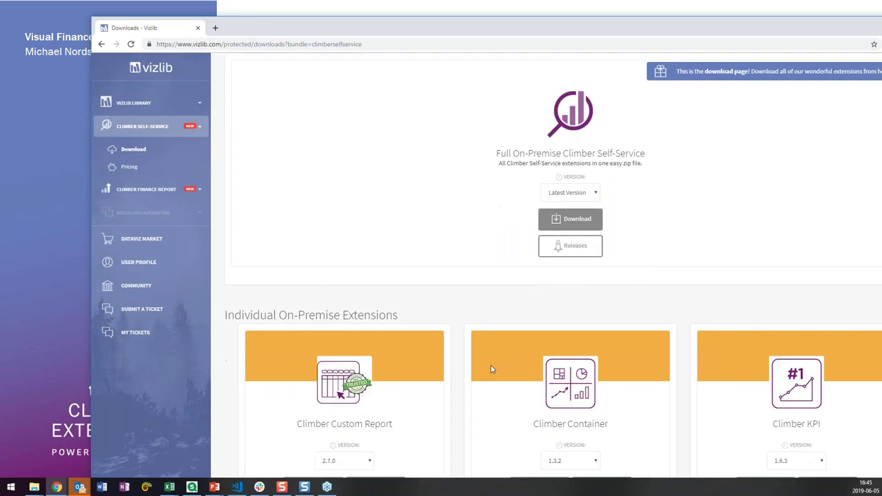
pyautogui.scroll(-3, 781, 314)
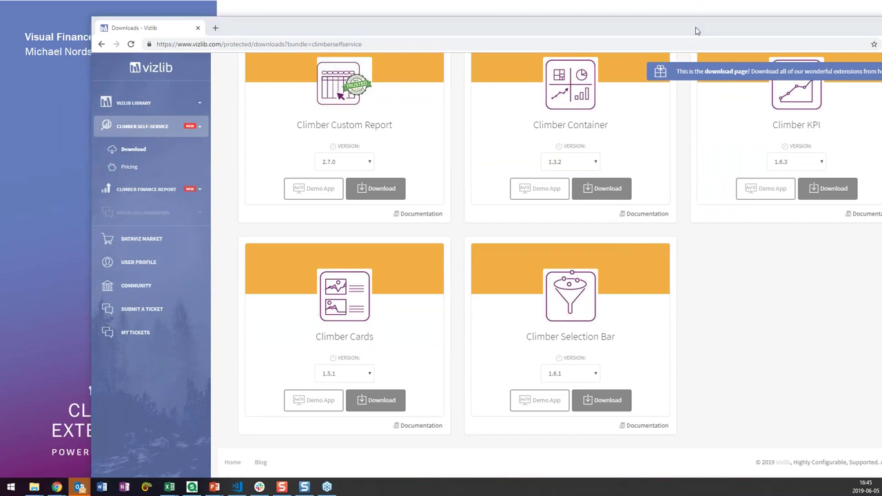
# - Return to the Qlik Sense finance report and clear the PnL_RowGroup selection
pyautogui.hotkey('alt', 'Tab')
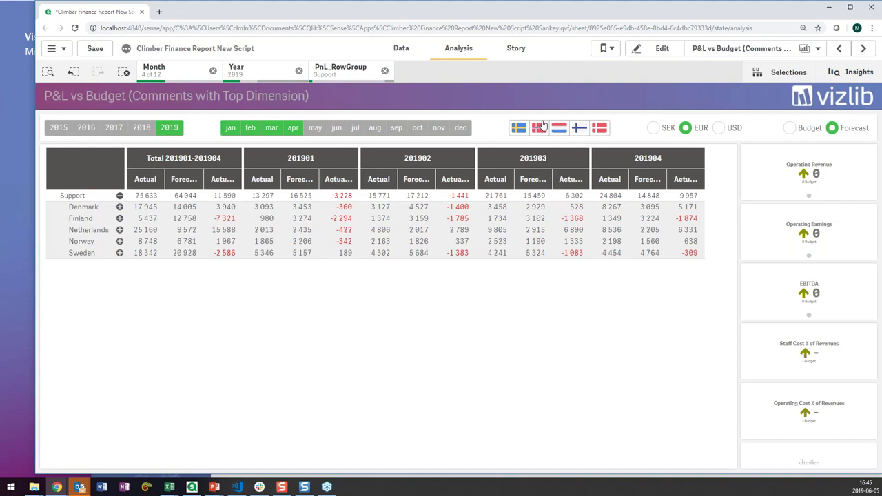
pyautogui.click(385, 71)
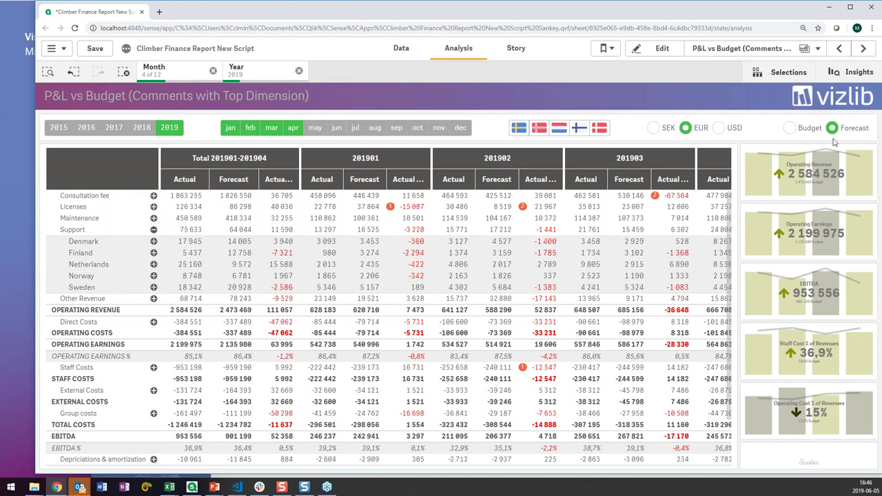
# - Switch the report's comparison to Budget and back to Forecast
pyautogui.click(797, 131)
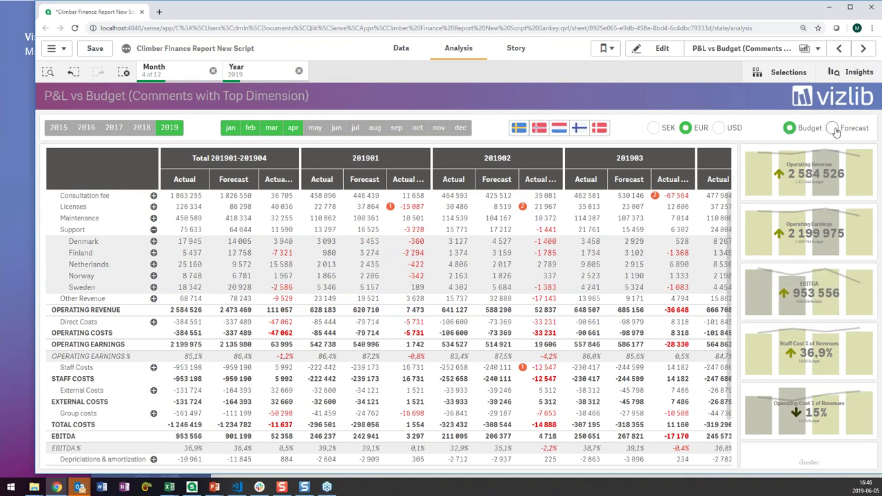
pyautogui.click(831, 131)
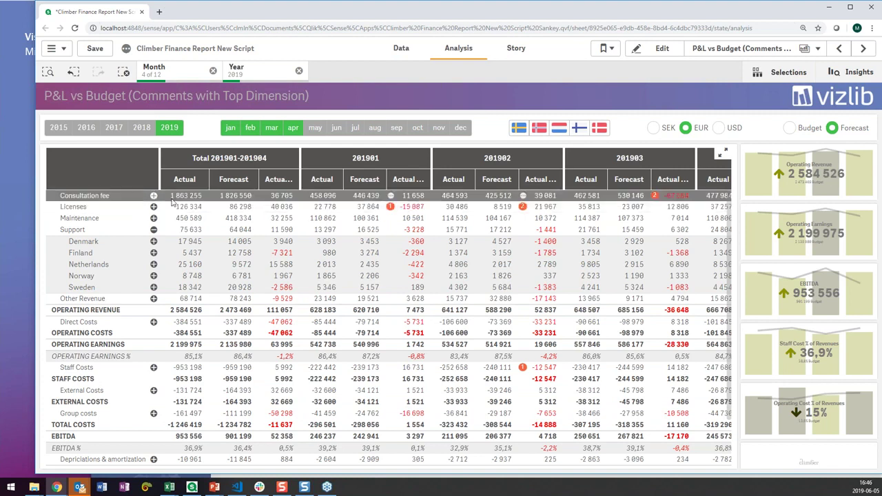
pyautogui.click(123, 219)
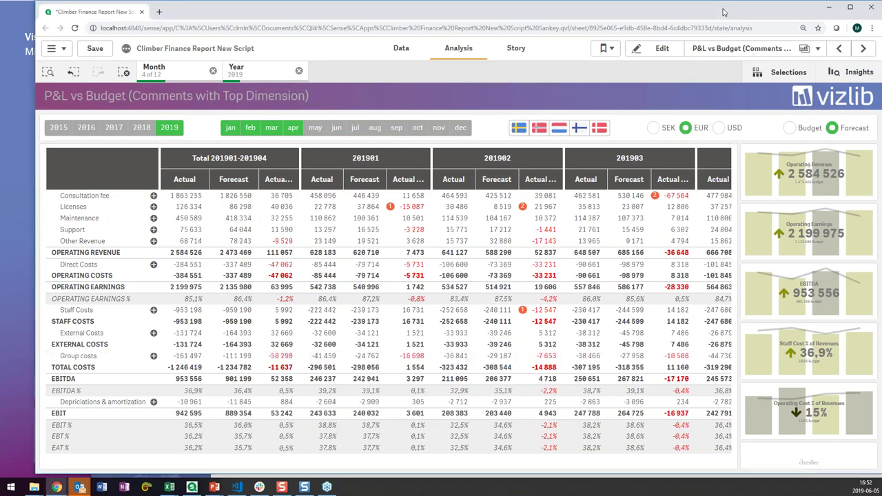
# - Move the Qlik Sense window off the PowerPoint presentation and advance from the Q&A slide to the June 12th webinar slide
pyautogui.moveTo(719, 12); pyautogui.dragTo(390, 16)
pyautogui.click(497, 12)
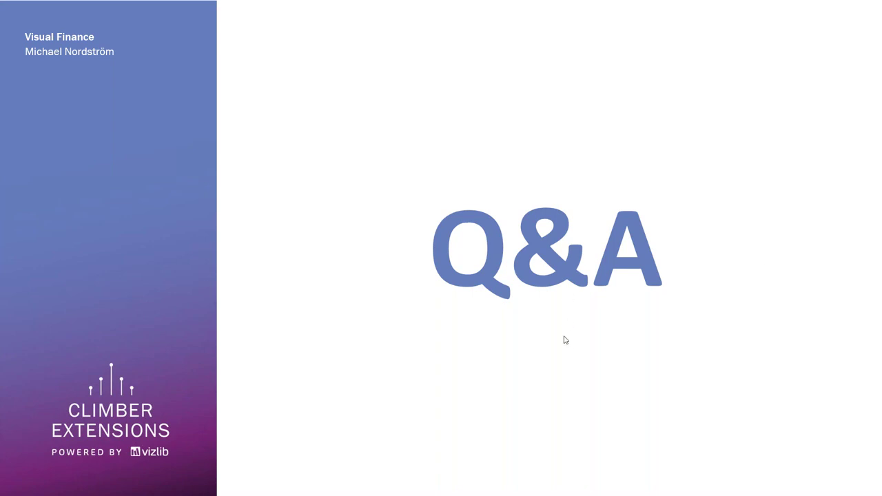
pyautogui.click(465, 272)
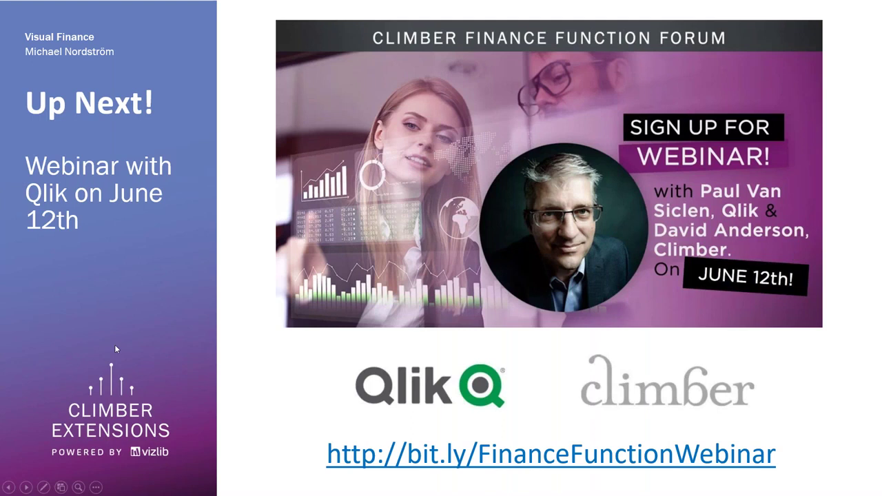